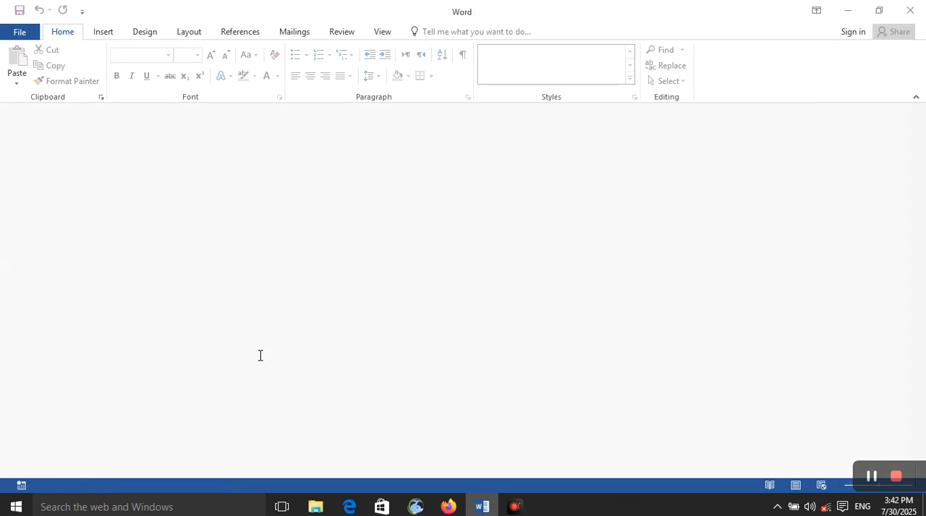
- Add the title "Computer" on the first line, styled as Heading 1 and centred
left_click(240, 33)
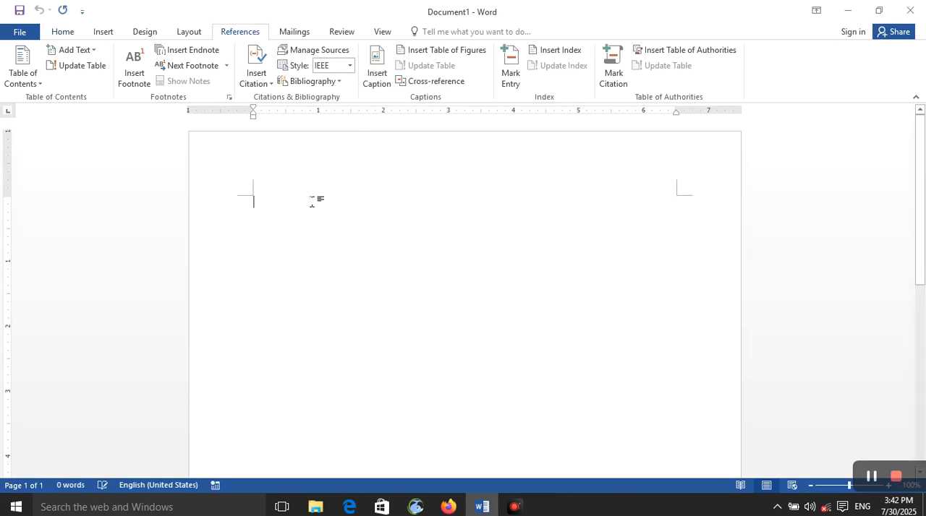
type("comp")
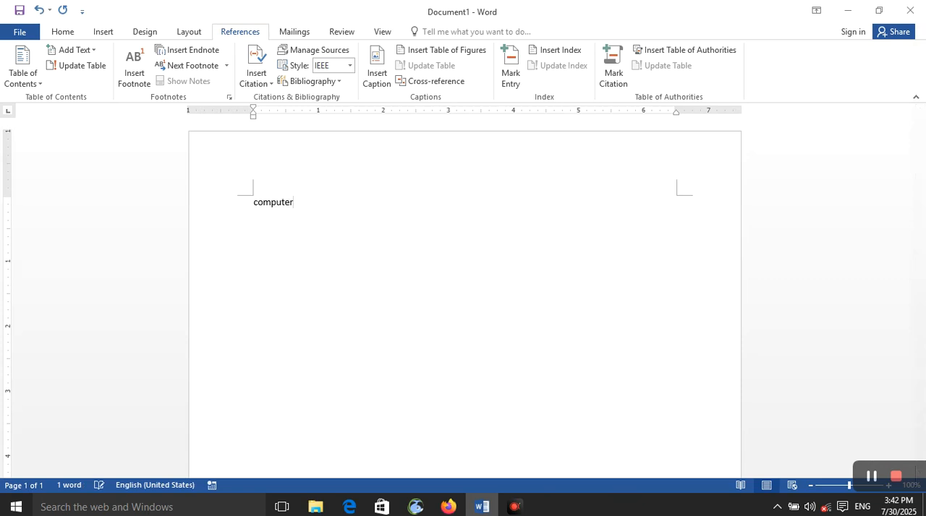
type("uter")
key("ctrl+alt+1")
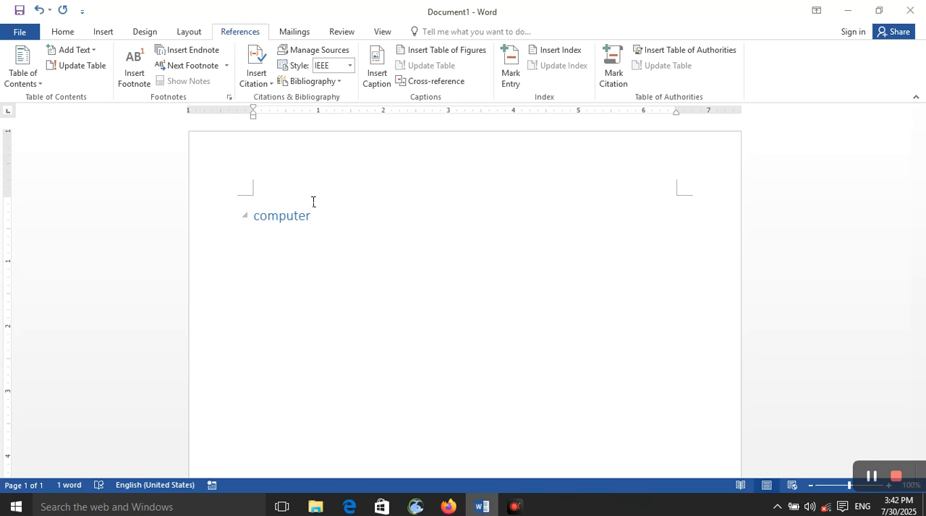
key("ctrl+e")
key("Return")
- Fill the document below the title with sample paragraphs using =rand()
type("=rand")
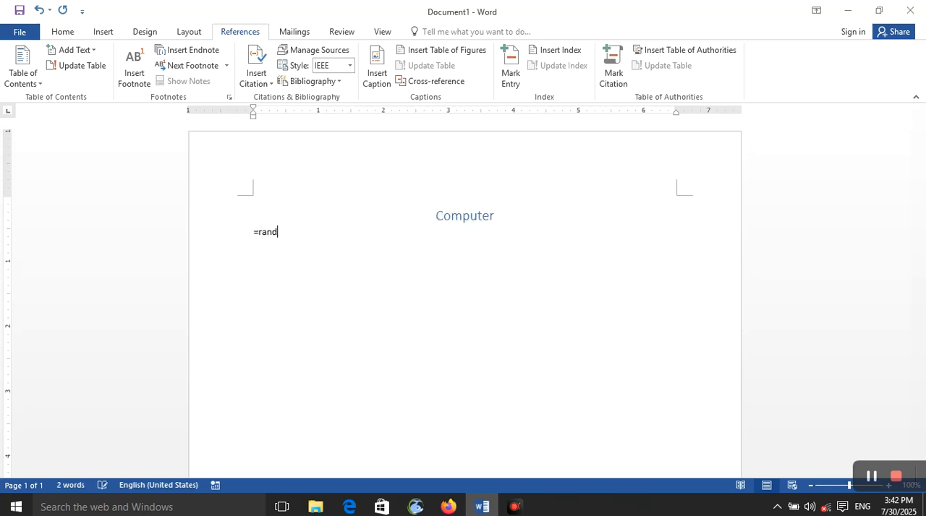
type("()")
key("Return")
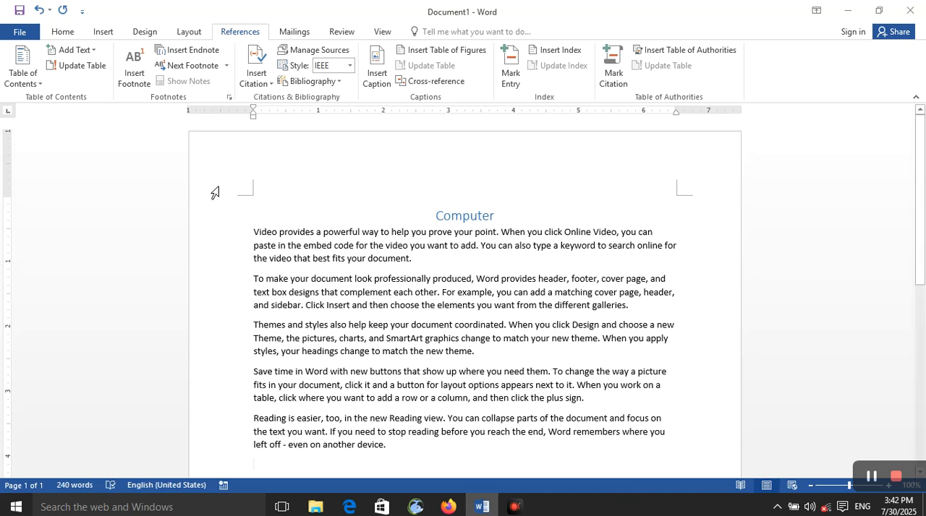
- Insert a 4x2 table below the last paragraph and place the cursor beneath it
left_click(102, 31)
left_click(89, 76)
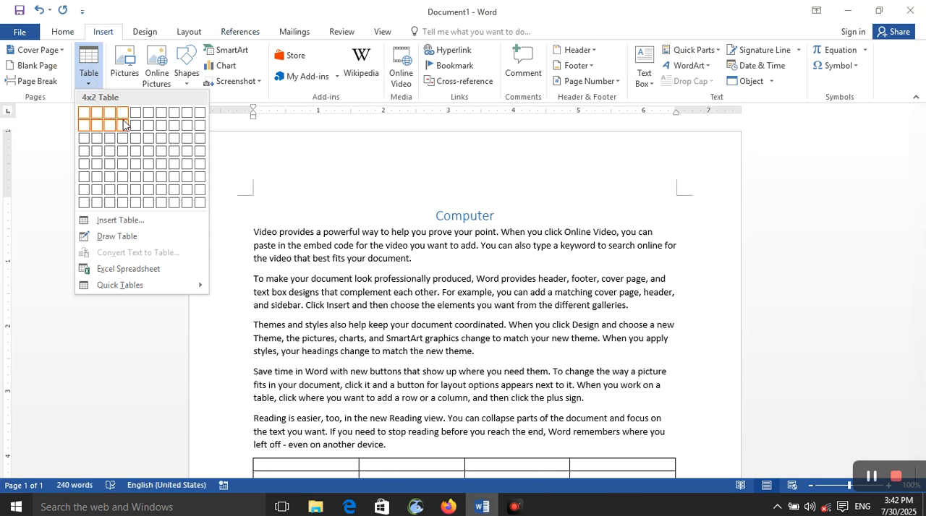
left_click(123, 125)
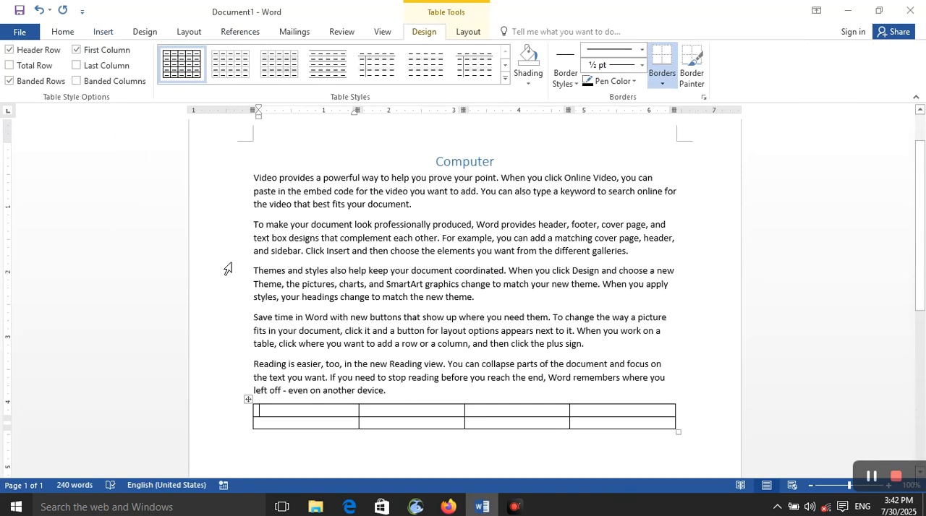
left_click(359, 450)
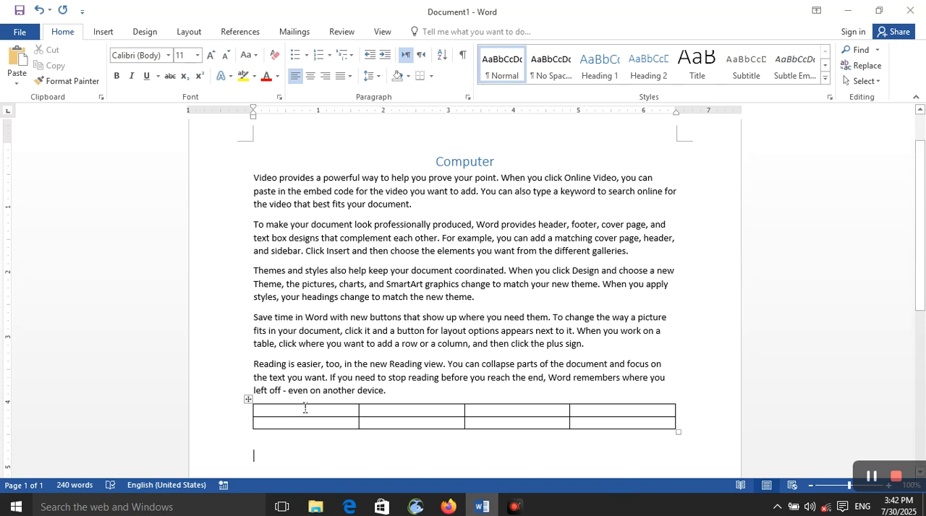
- Insert the built-in Area of Circle equation below the table and start a new line after it
left_click(141, 35)
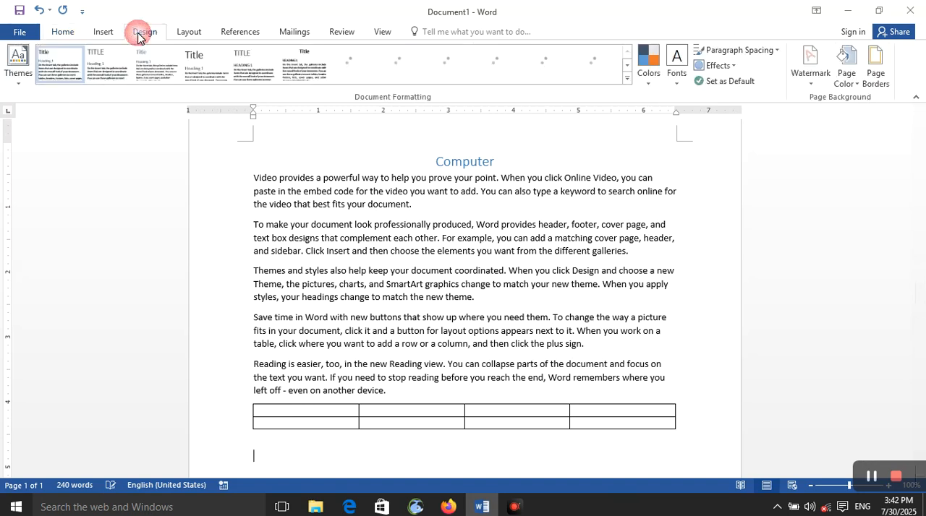
left_click(191, 35)
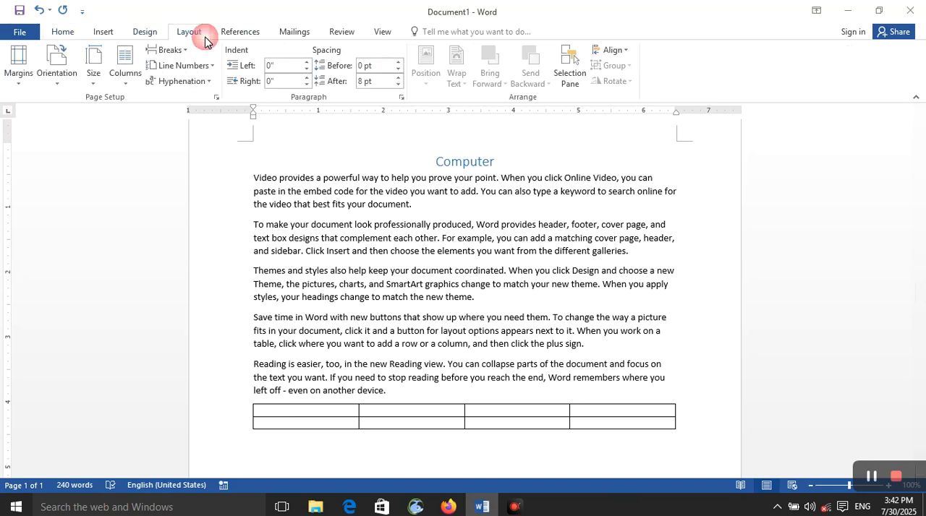
left_click(110, 34)
left_click(839, 56)
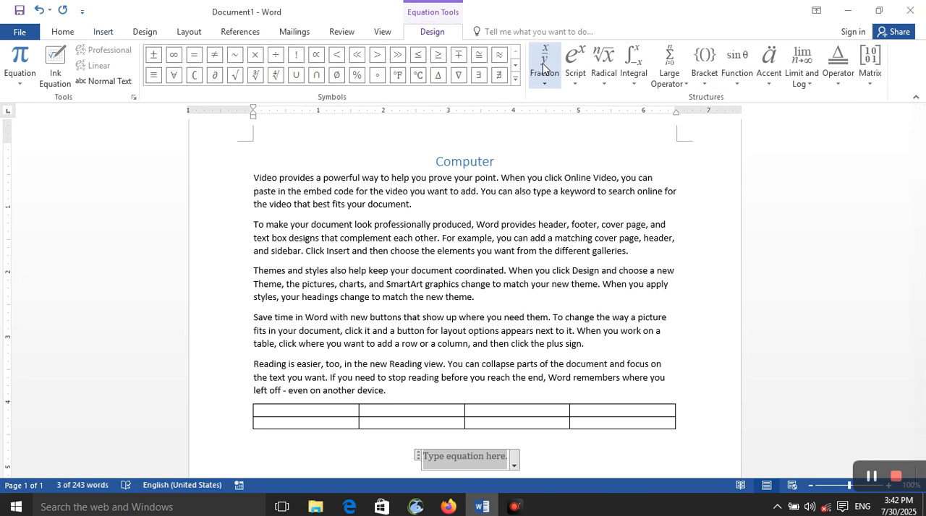
left_click(19, 78)
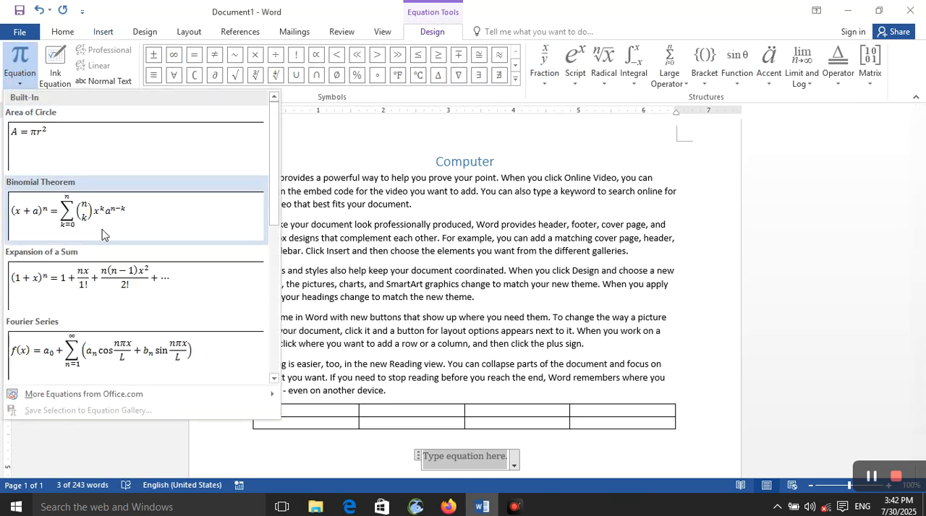
left_click(94, 160)
left_click(419, 463)
left_click(508, 471)
key("Return")
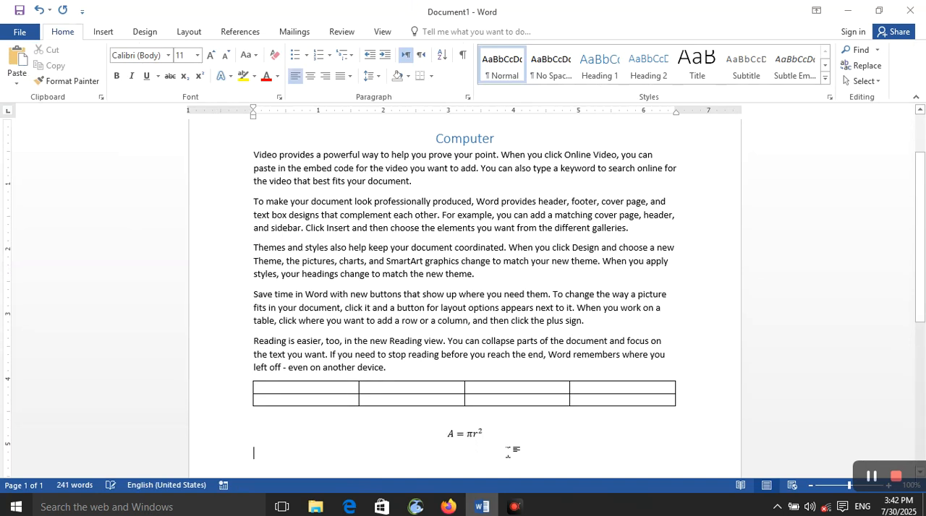
- Draw a teardrop shape below the equation and deselect it
left_click(141, 32)
left_click(105, 32)
left_click(188, 83)
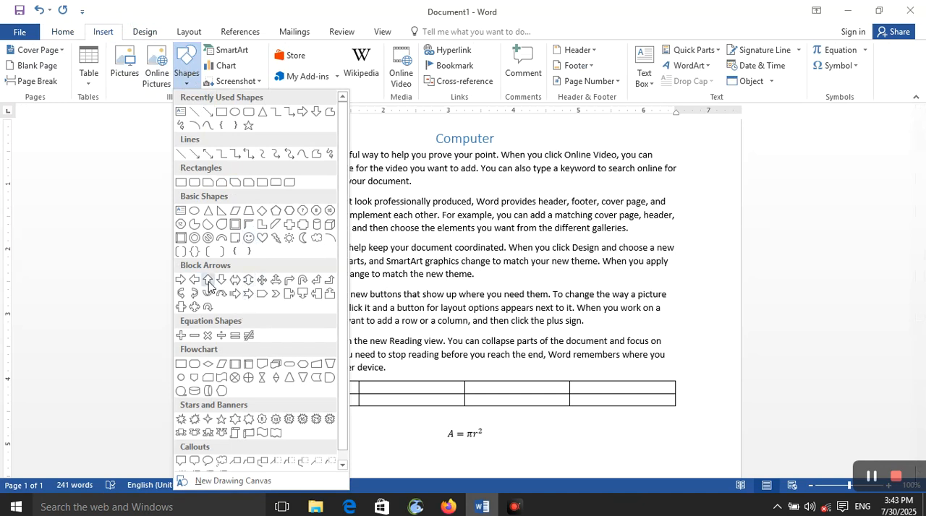
left_click(219, 229)
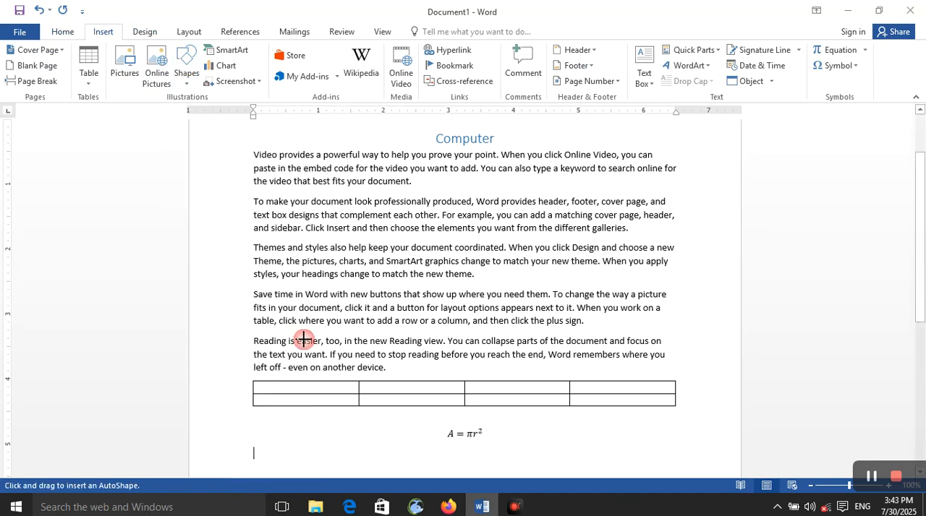
left_click_drag(349, 451, 440, 411)
left_click(530, 430)
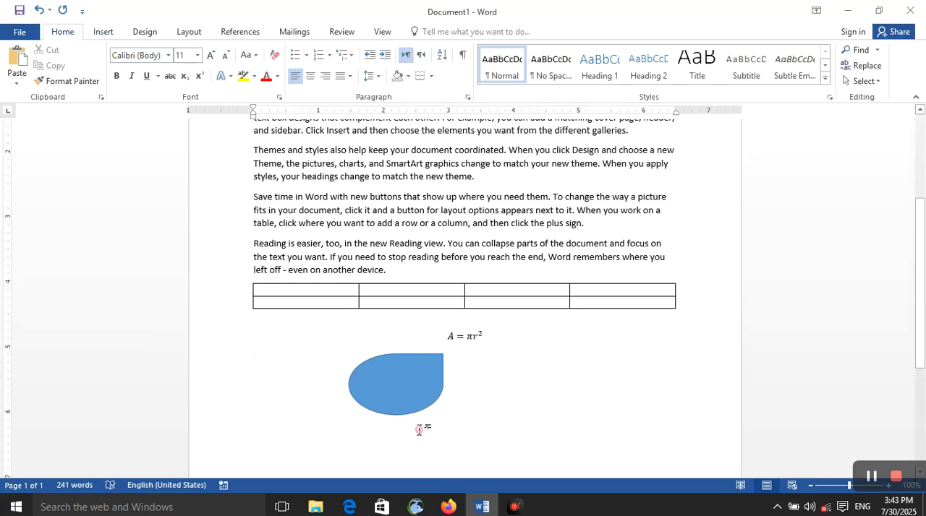
- Start a caption on the line below the equation and set its label to Table
left_click(110, 33)
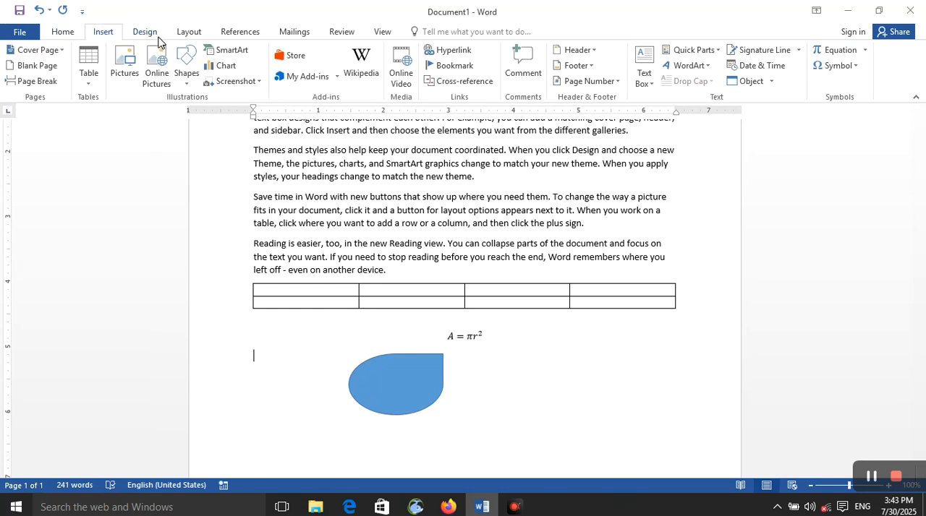
left_click(158, 36)
left_click(185, 32)
left_click(252, 34)
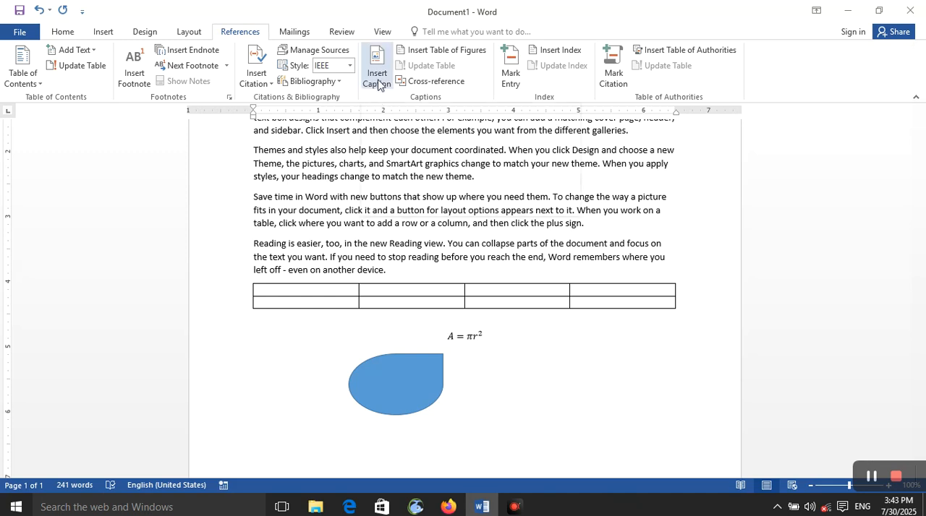
left_click(378, 85)
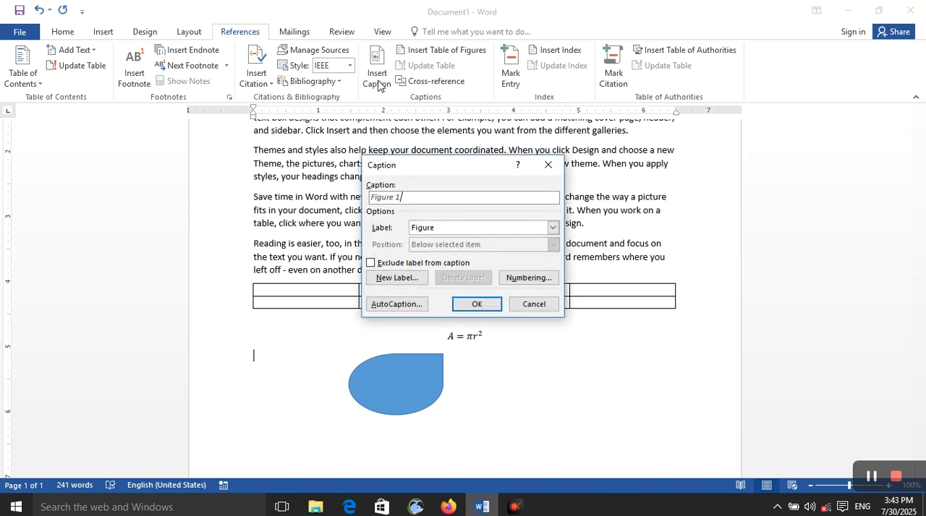
left_click(438, 201)
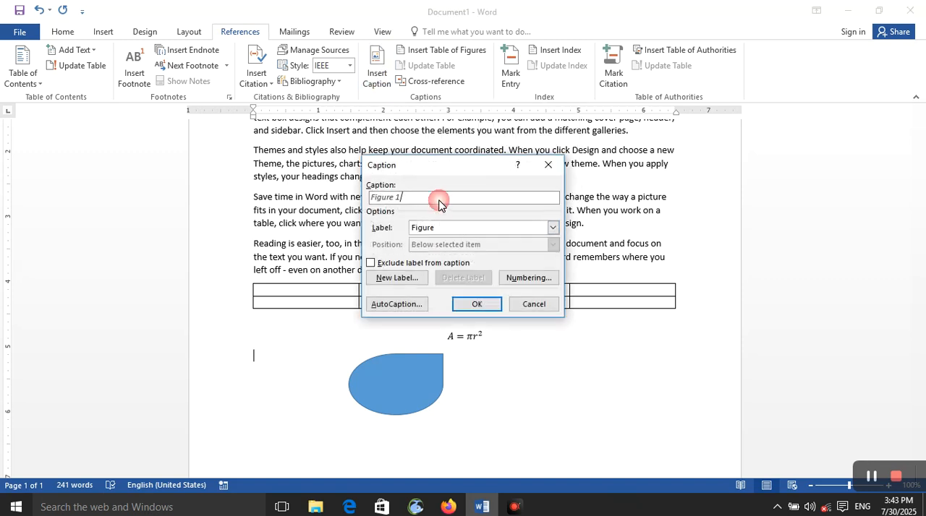
left_click(507, 230)
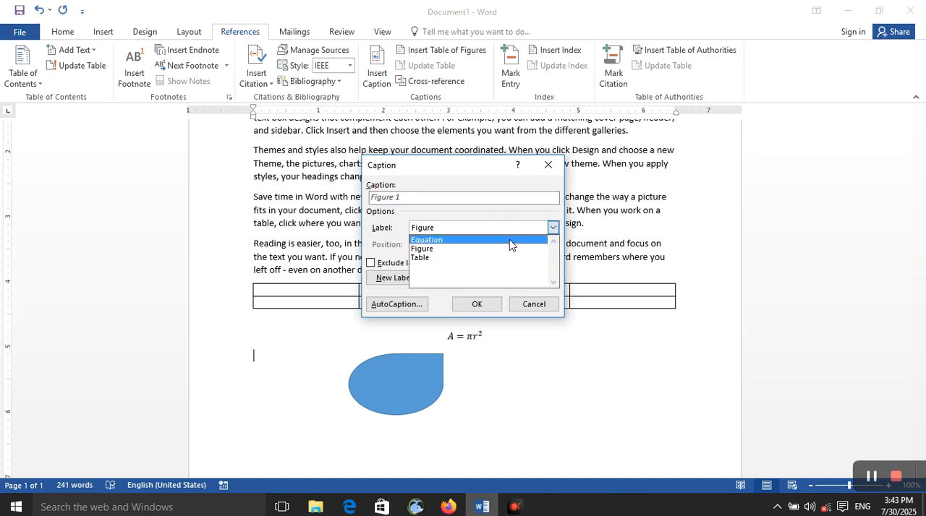
left_click(509, 239)
left_click(510, 228)
left_click(521, 259)
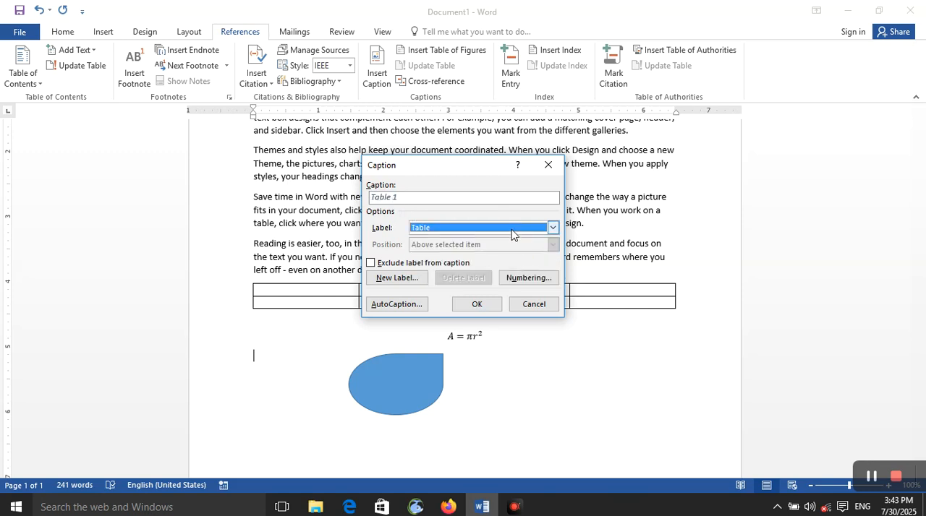
- Create a new caption label "table3" and insert the caption
left_click(394, 278)
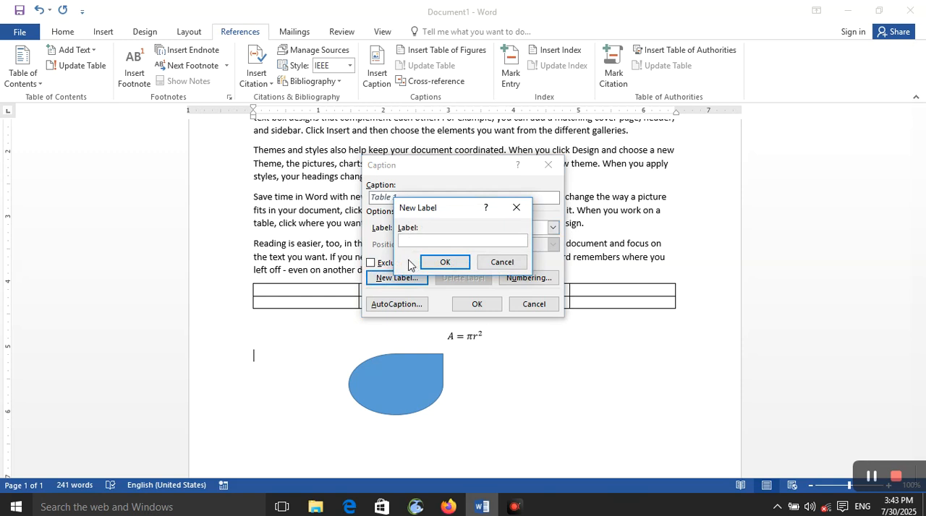
type("table3")
key("Return")
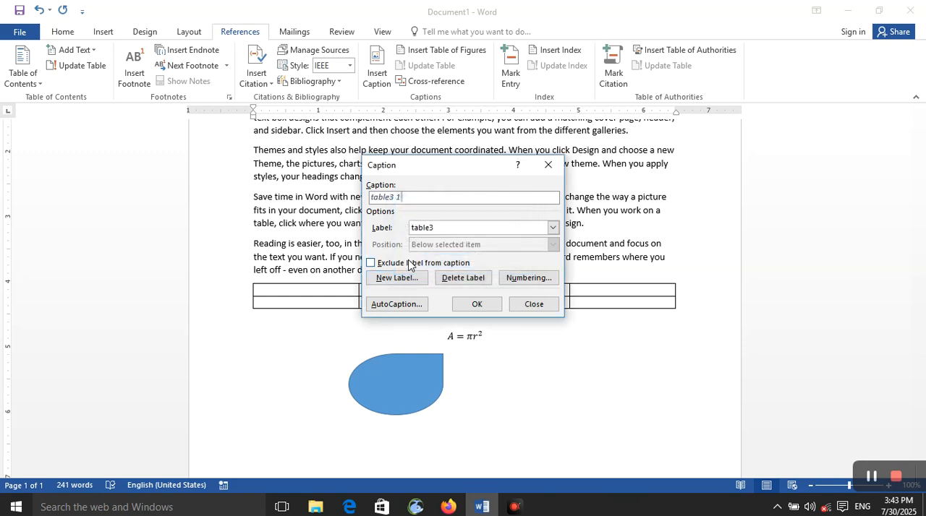
left_click(480, 304)
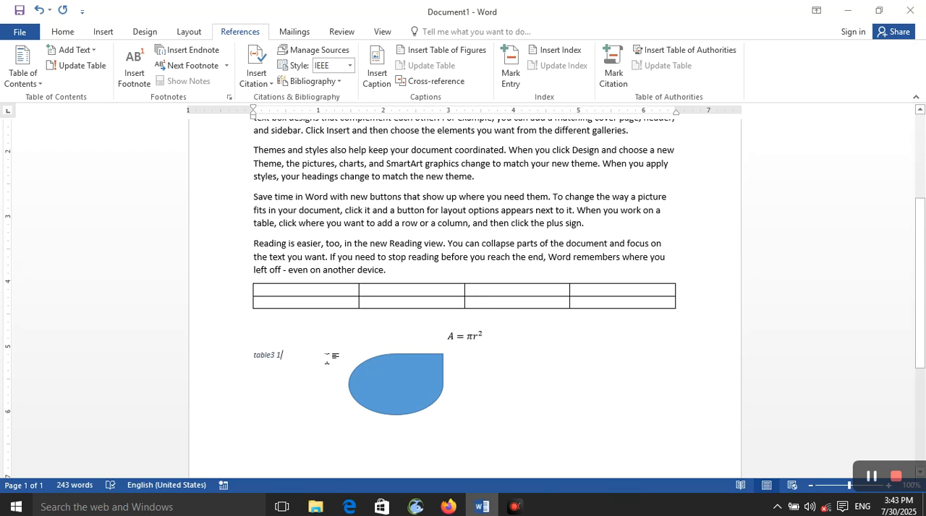
- Select the area equation and start a caption for it with the Equation label
left_click_drag(466, 296, 565, 310)
left_click(398, 342)
left_click(485, 338)
left_click(489, 339)
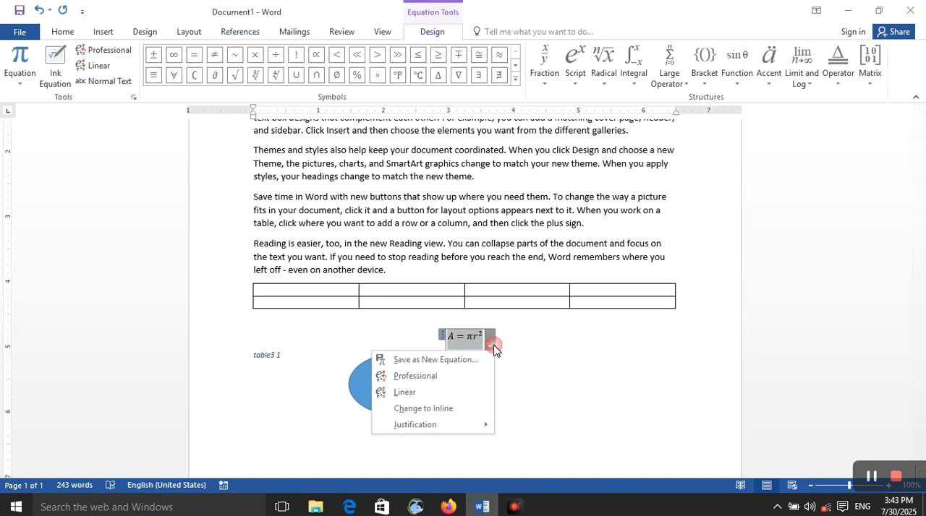
left_click(103, 34)
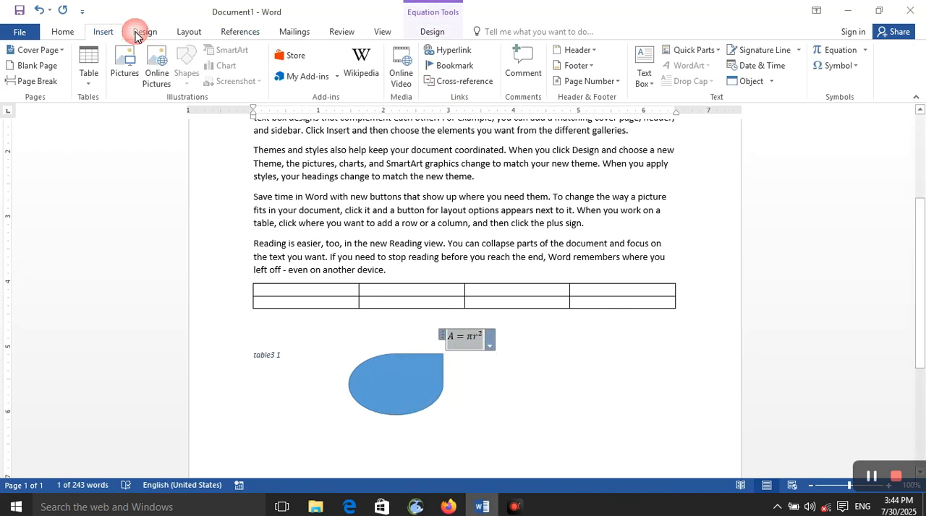
left_click(237, 33)
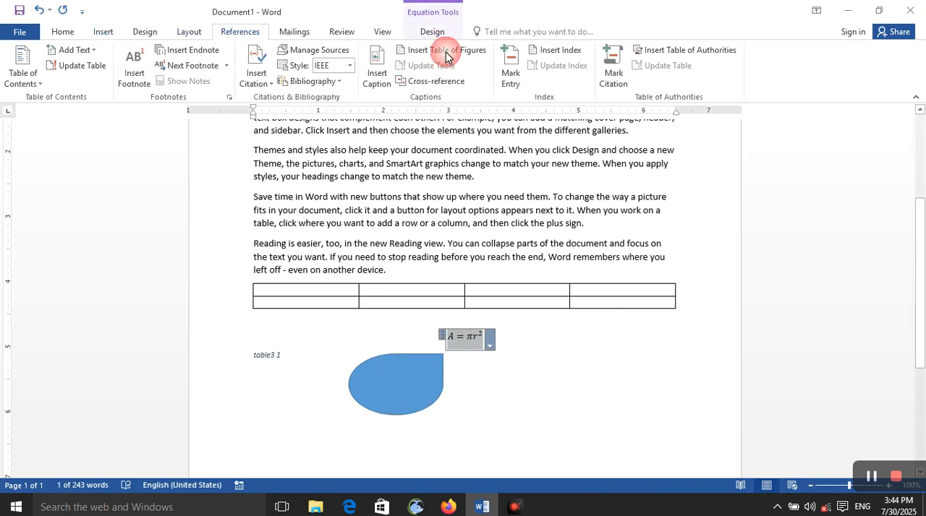
left_click(382, 81)
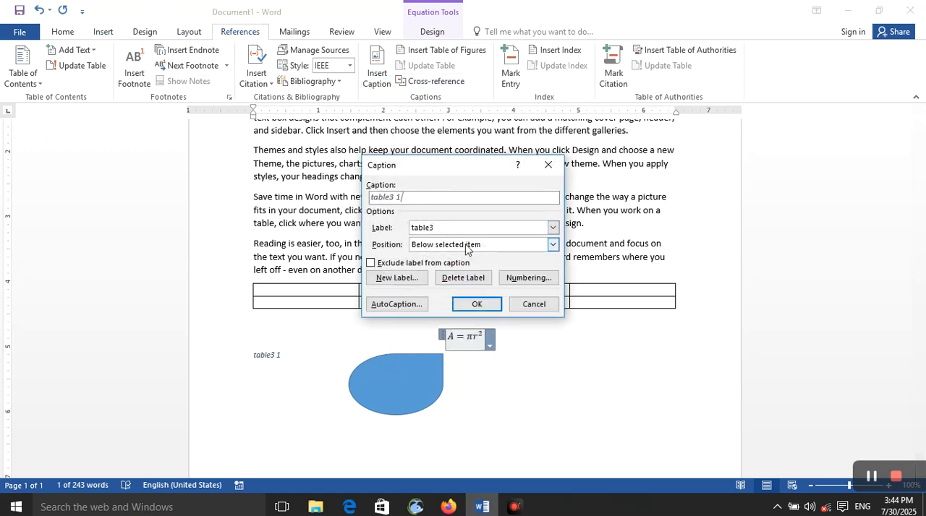
left_click(476, 228)
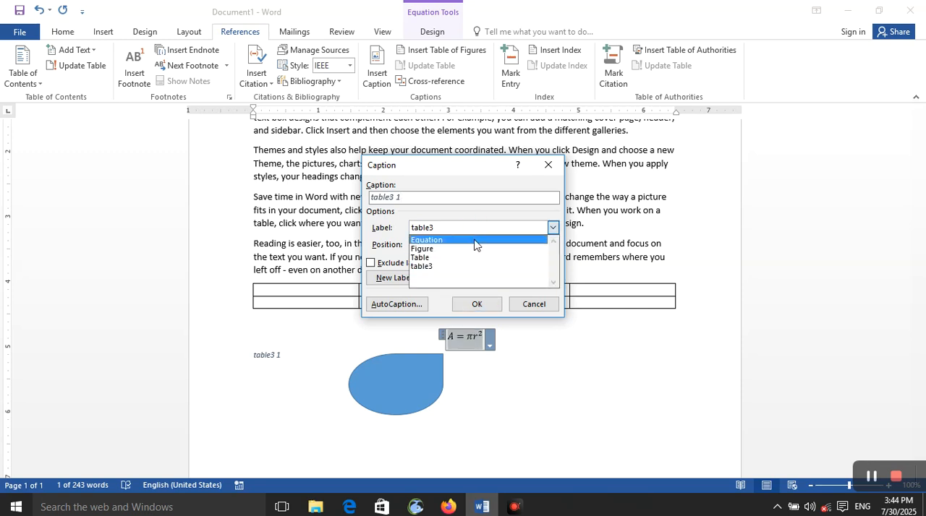
left_click(475, 239)
- Create a new caption label "area" and insert the caption below the equation
left_click(415, 281)
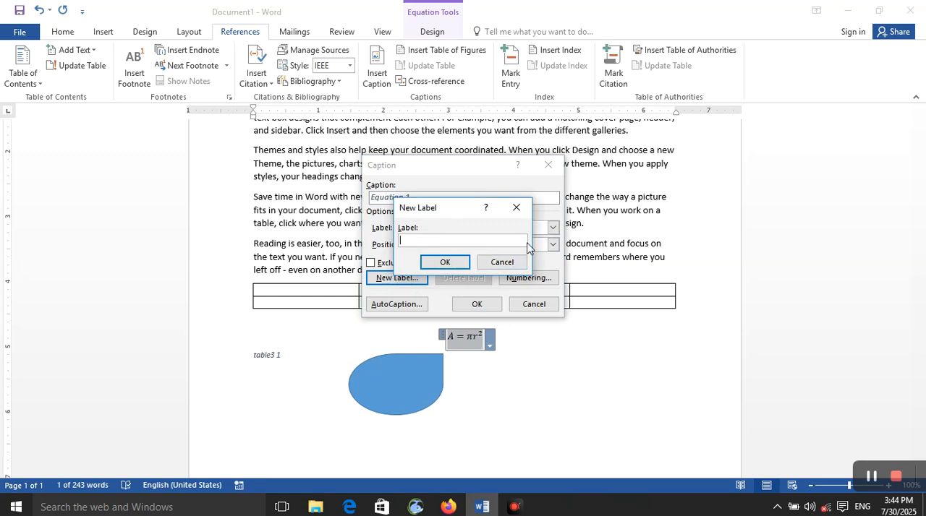
type("area")
left_click(446, 260)
left_click(471, 305)
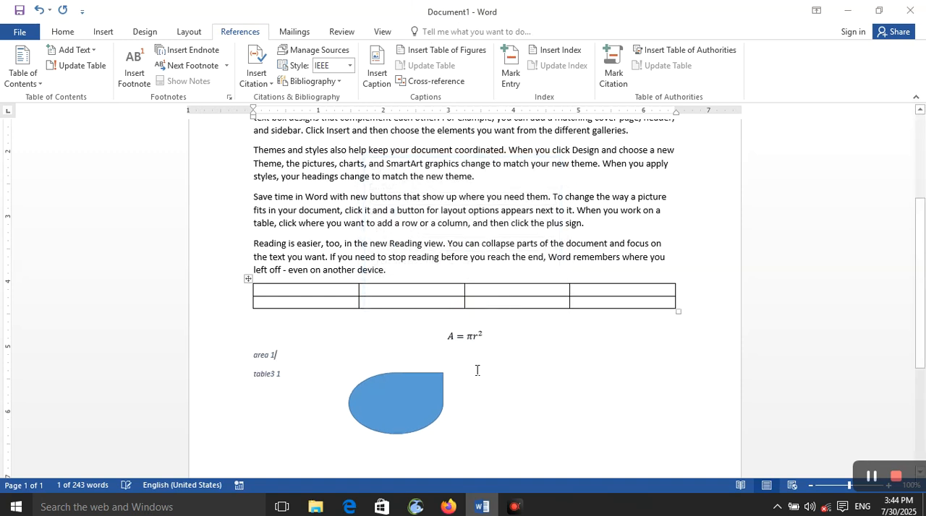
- Try to move the equation to the page's left margin, above its area caption
left_click(243, 356)
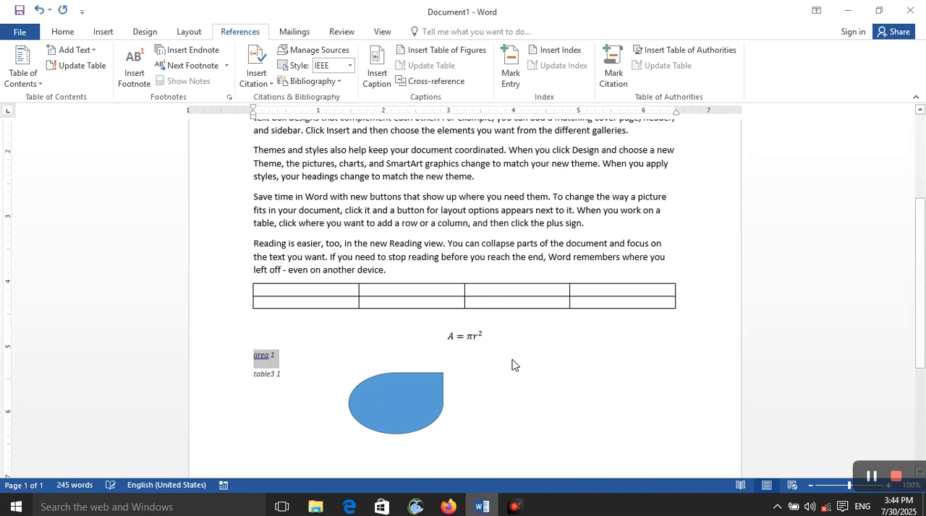
left_click(472, 337)
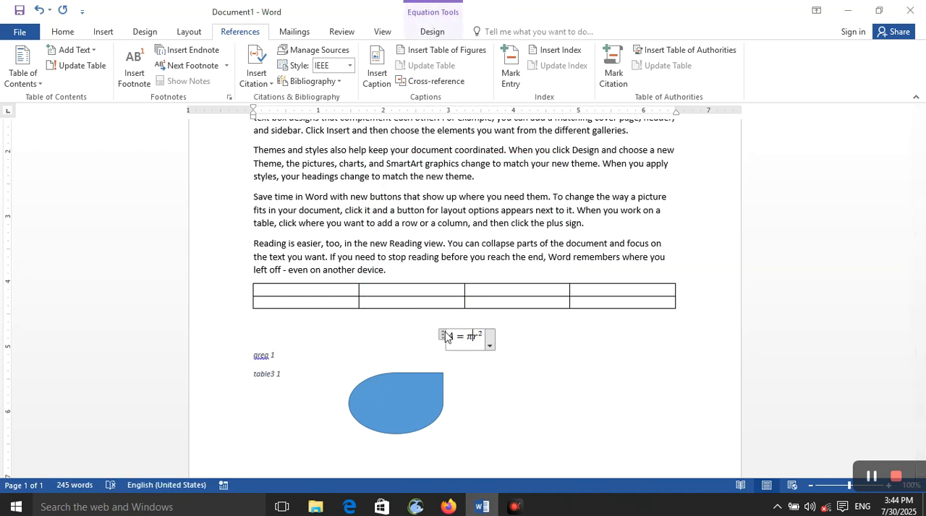
left_click_drag(446, 337, 256, 340)
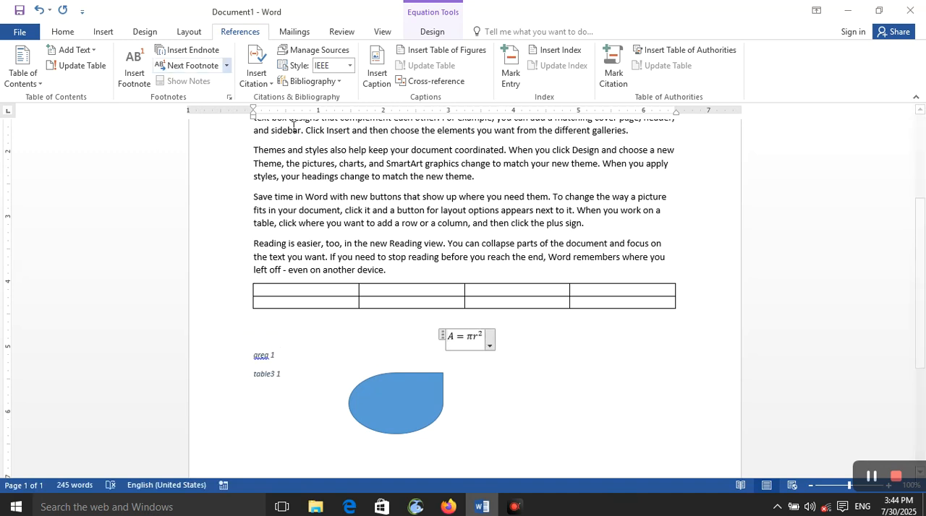
- Select the blue teardrop shape and start a caption for it using the Figure label
left_click(390, 372)
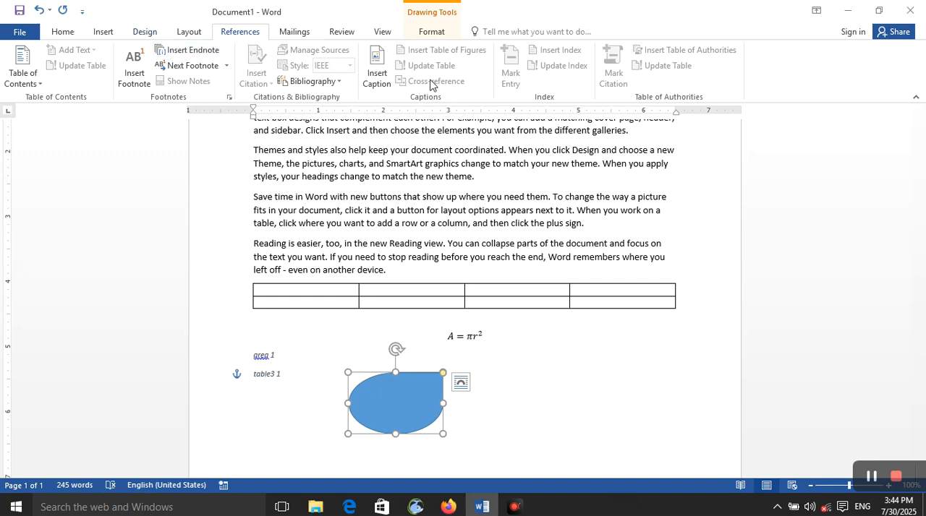
left_click(377, 74)
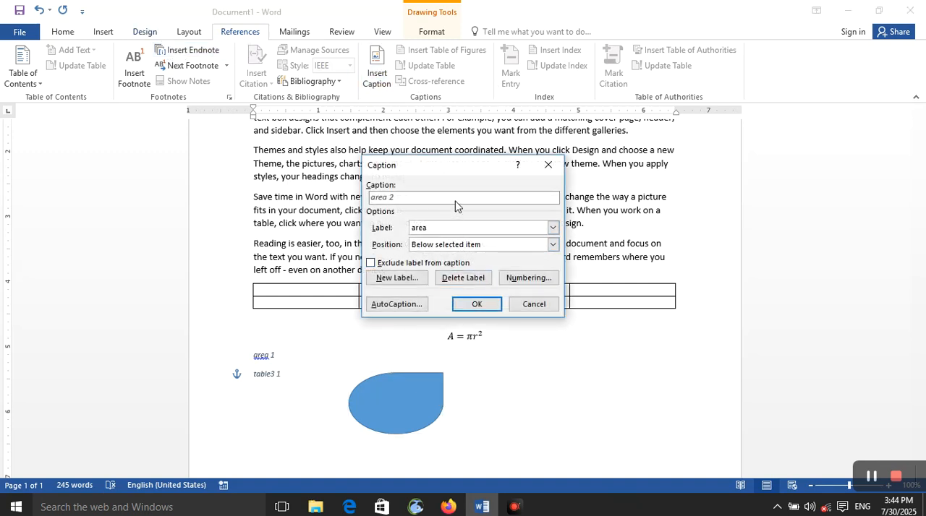
left_click(515, 230)
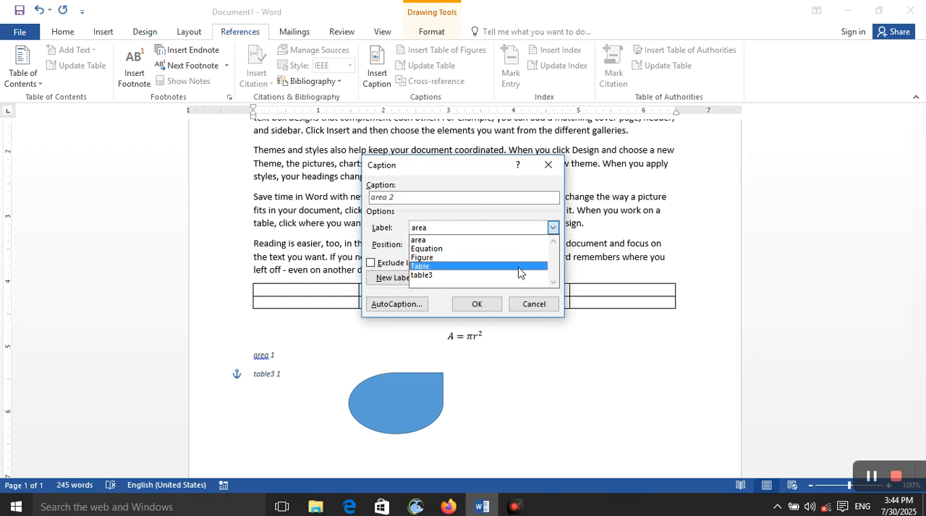
left_click(520, 258)
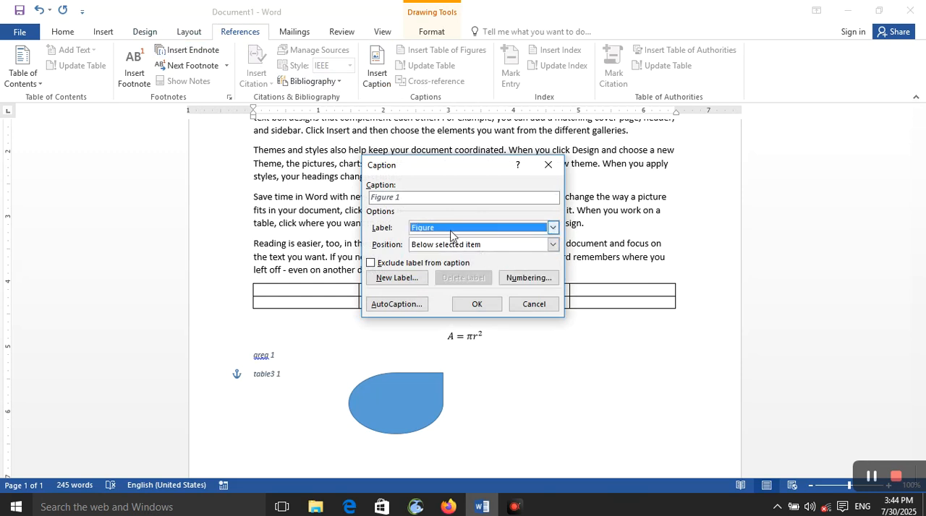
left_click(422, 279)
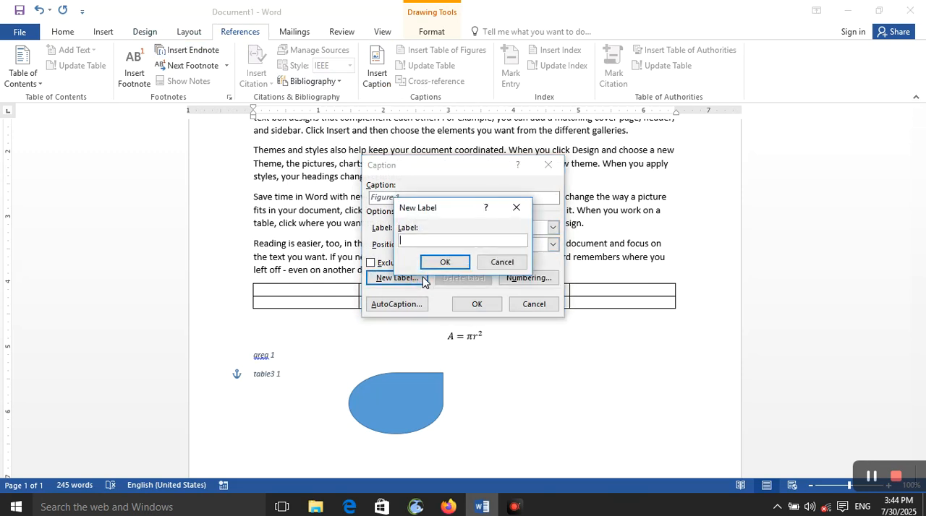
left_click(443, 261)
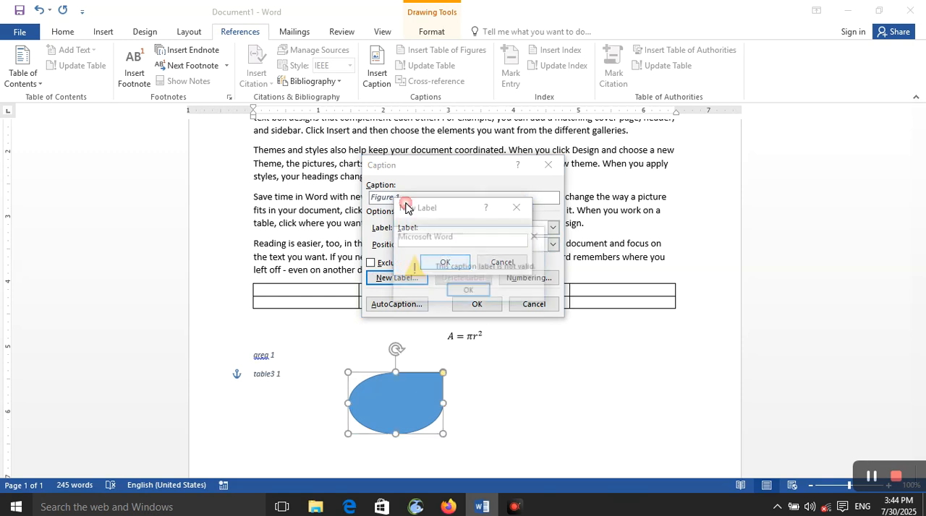
left_click(537, 236)
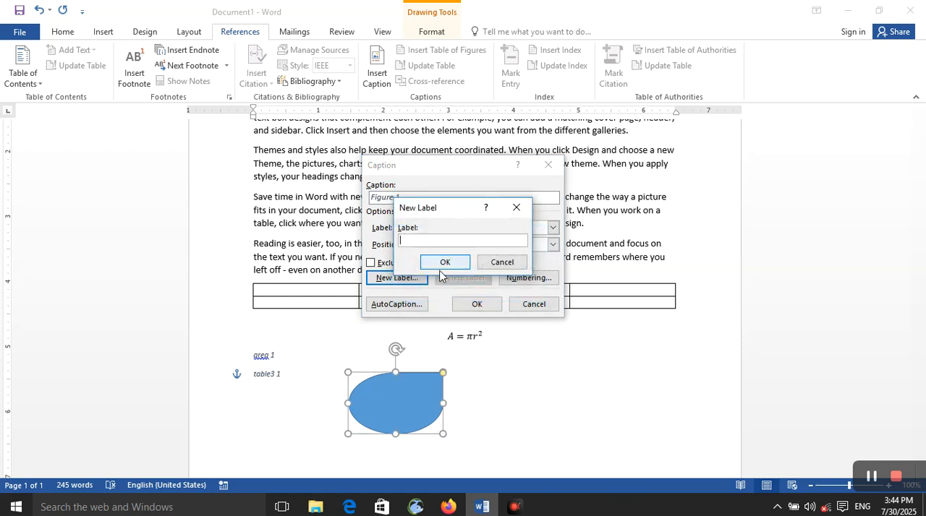
left_click(495, 264)
- Insert the Figure caption below the shape and append the text "wdfkebfkbksejbfkj" to it
left_click(476, 304)
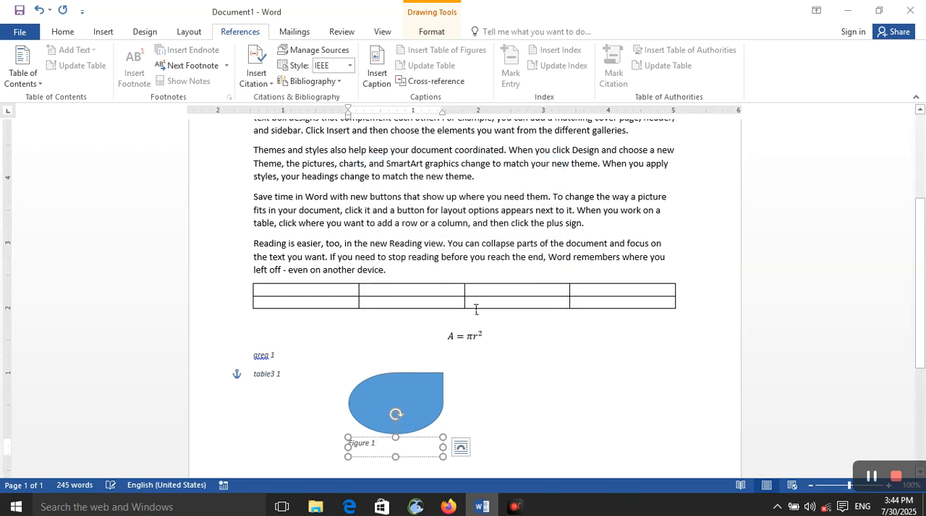
left_click(496, 424)
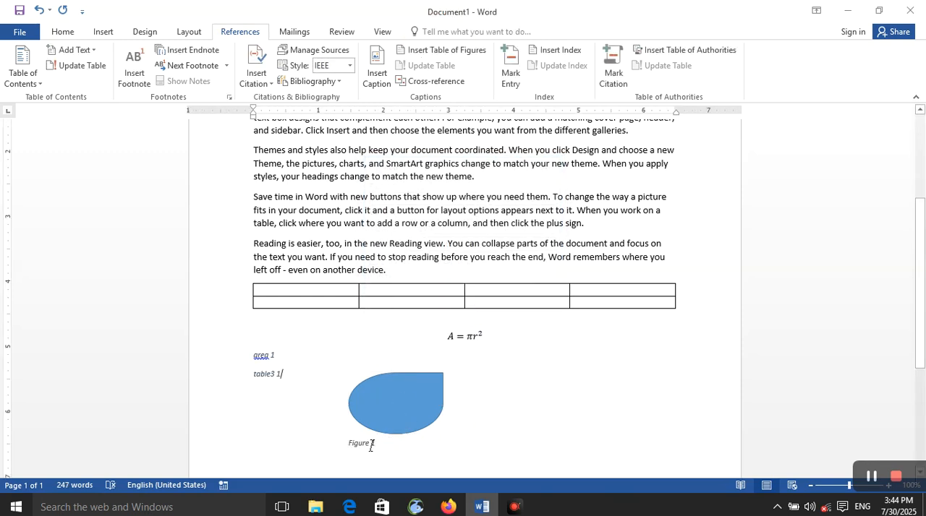
left_click(381, 444)
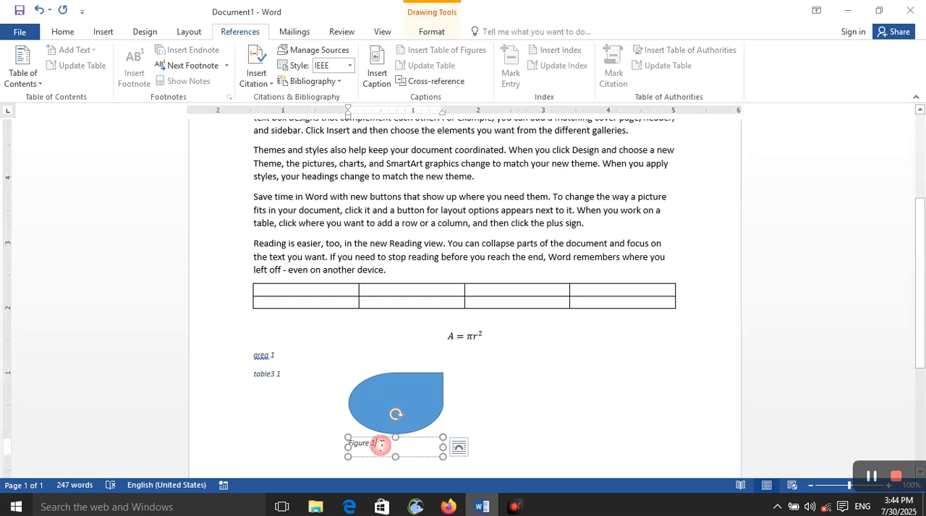
type("wdfkebfkbksejbfkj")
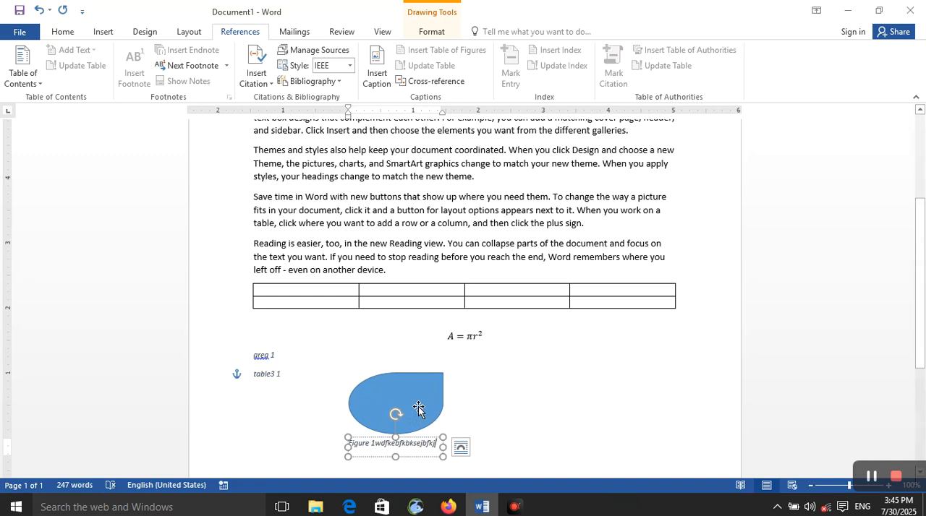
left_click(502, 426)
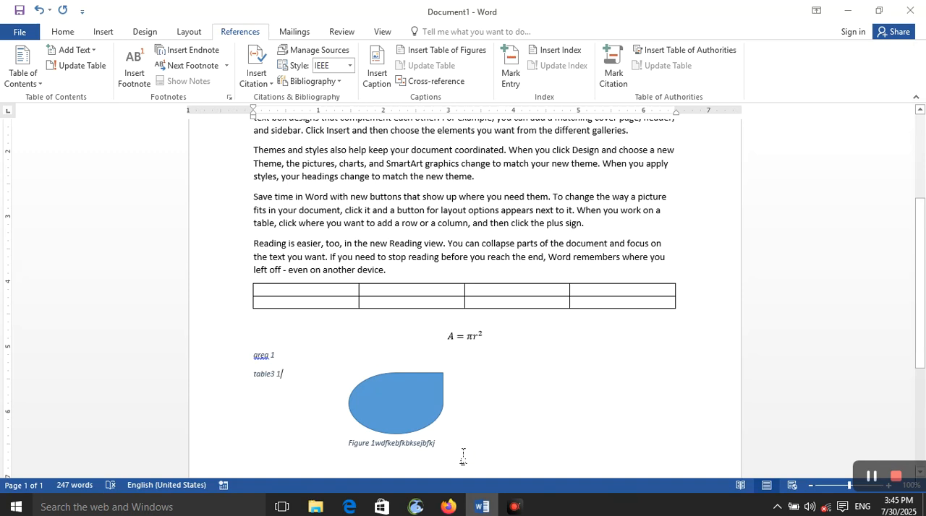
- Add three blank lines after the table3 caption, and undo them together with the text appended to the figure caption
key("Return")
key("Return")
key("Return")
key("Return")
key("Return")
key("Return")
scroll(459, 442, "down", 4)
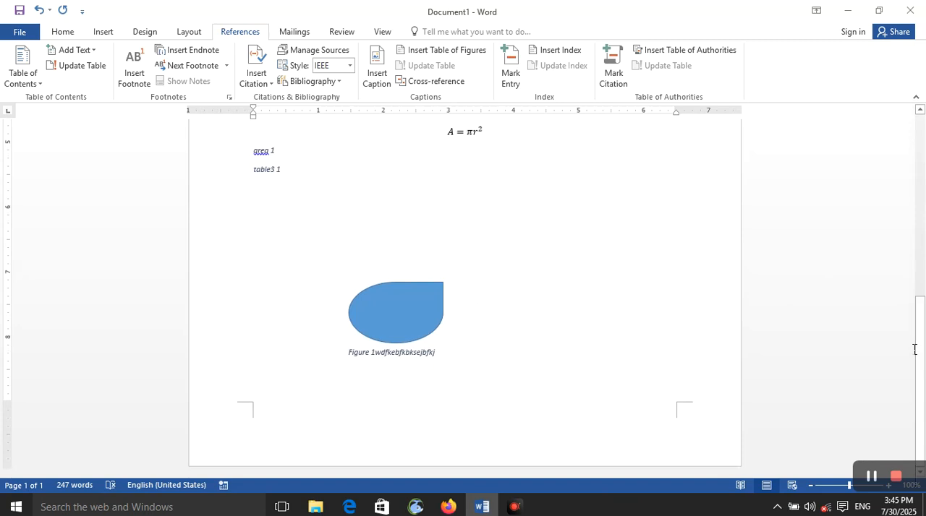
key("ctrl+z")
key("ctrl+z")
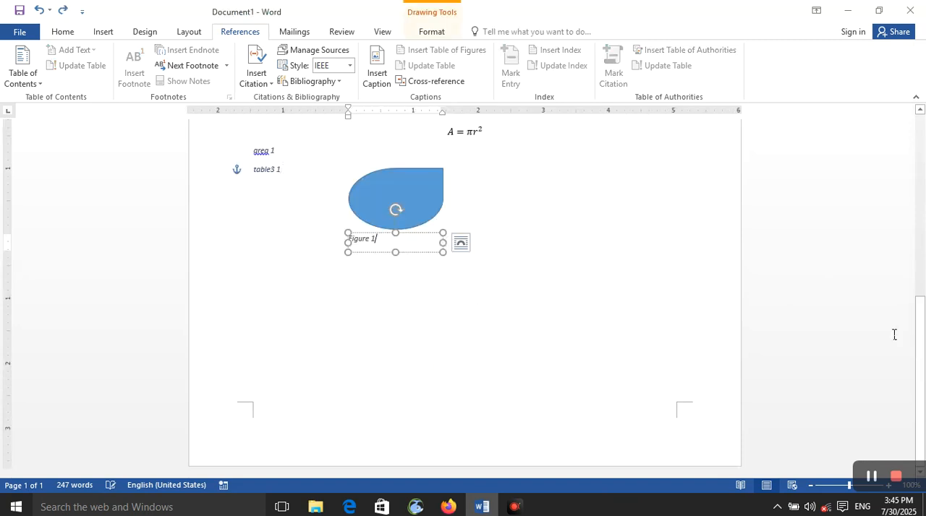
- Delete the shape with its figure caption, the table3 caption, and the equation with its area caption
left_click(441, 312)
left_click(251, 289)
key("ctrl+a")
left_click(248, 300)
left_click(258, 309)
left_click(257, 308, "shift")
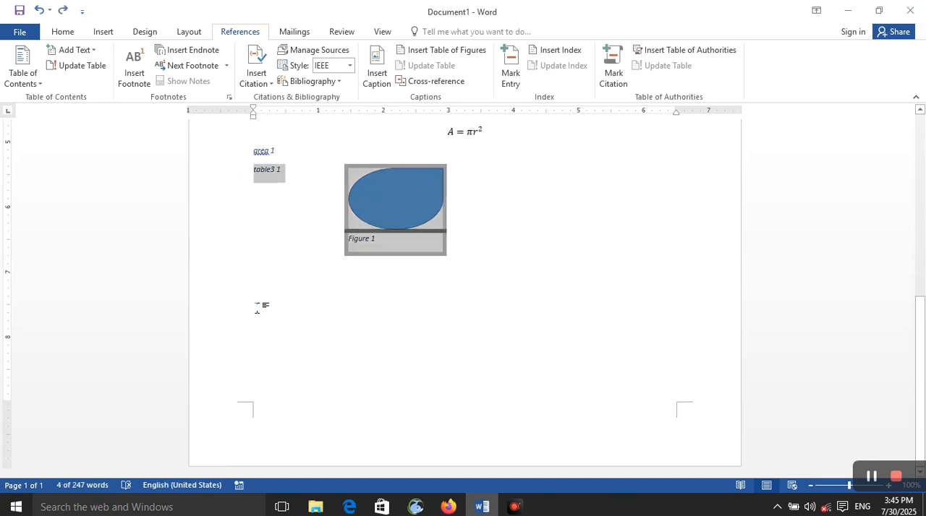
key("Delete")
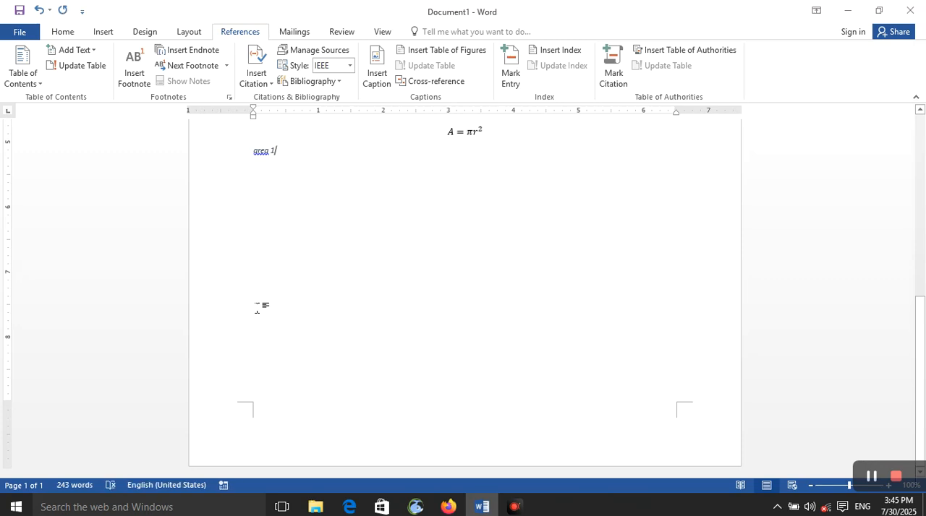
left_click(242, 130, "shift")
key("Delete")
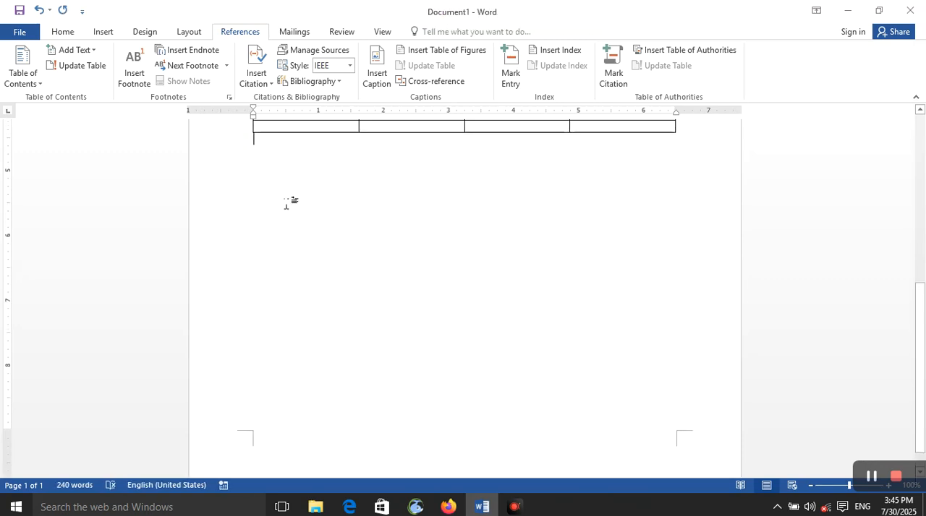
- Insert the academic logo picture from the Downloads folder below the table
left_click(105, 33)
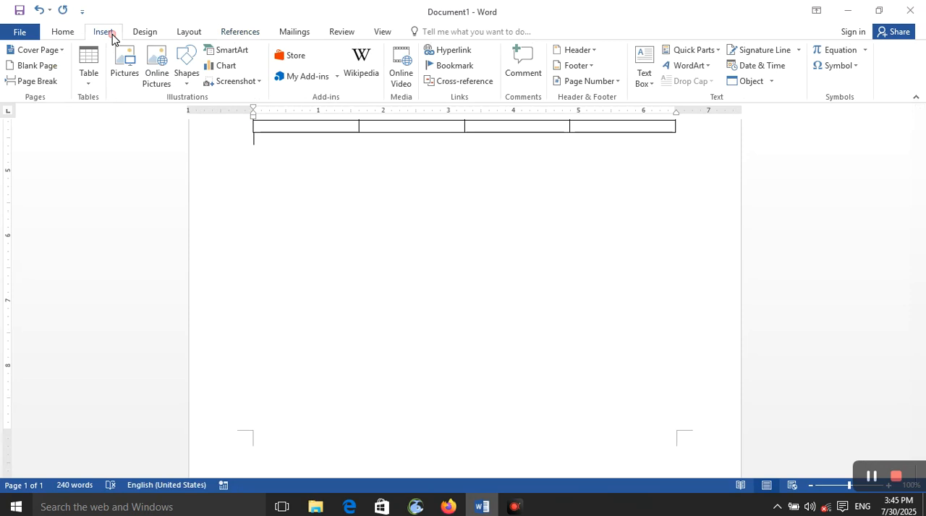
left_click(118, 86)
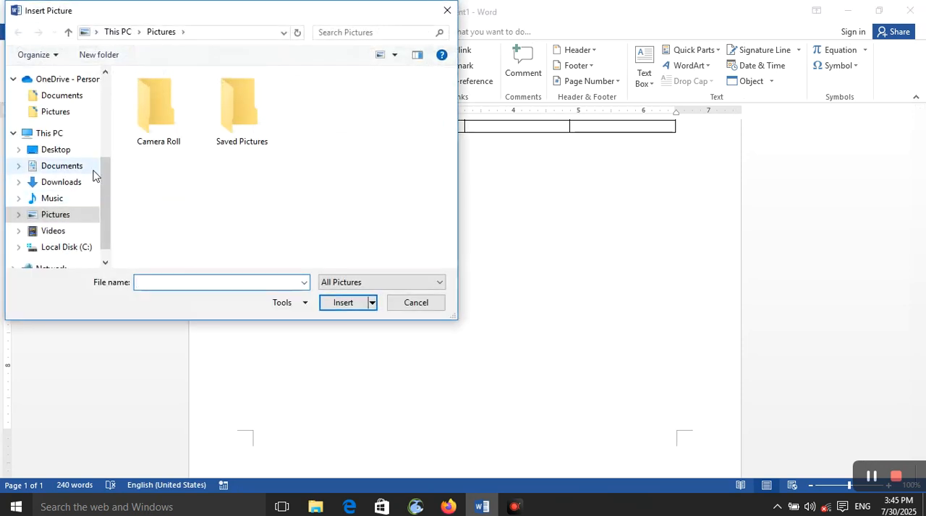
left_click(86, 183)
left_click(136, 140)
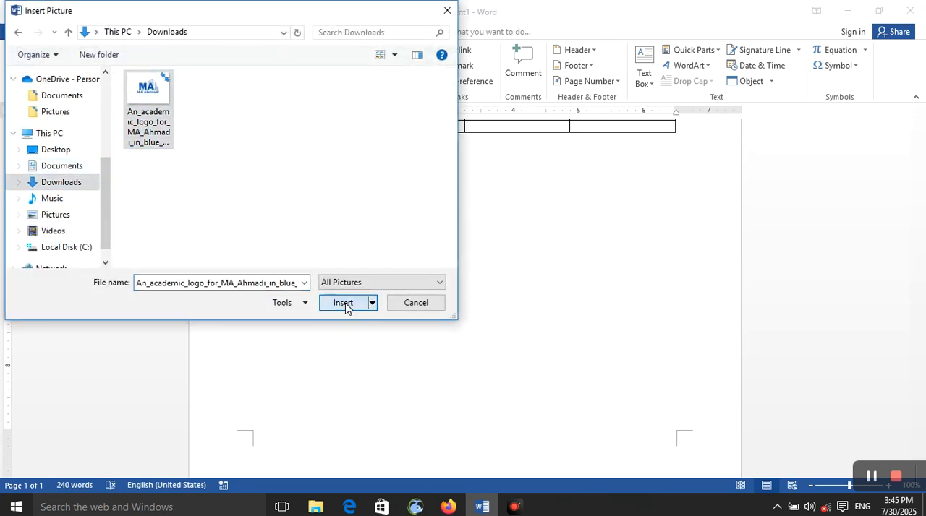
left_click(346, 304)
- Create a new caption label "xcbkvbxkbjdvk" and insert the caption below the logo picture
scroll(354, 317, "down", 5)
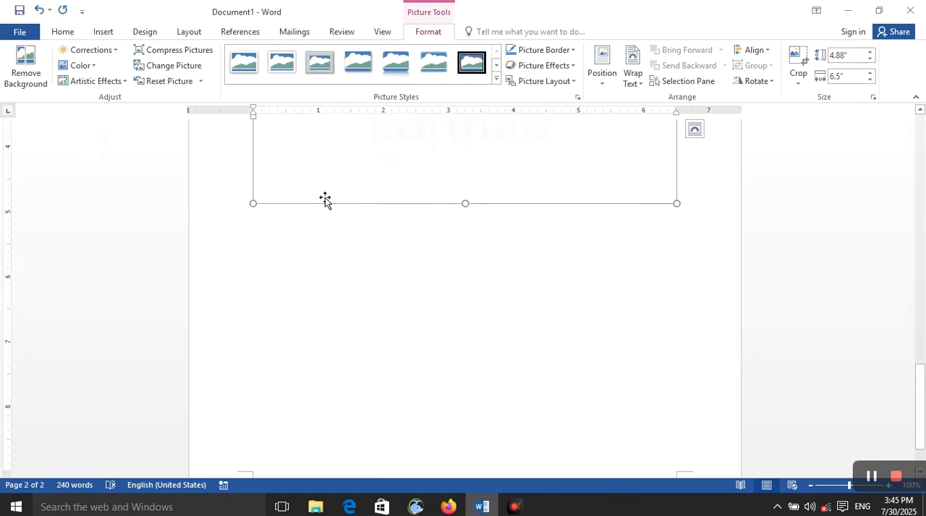
scroll(386, 179, "up", 5)
scroll(384, 188, "down", 5)
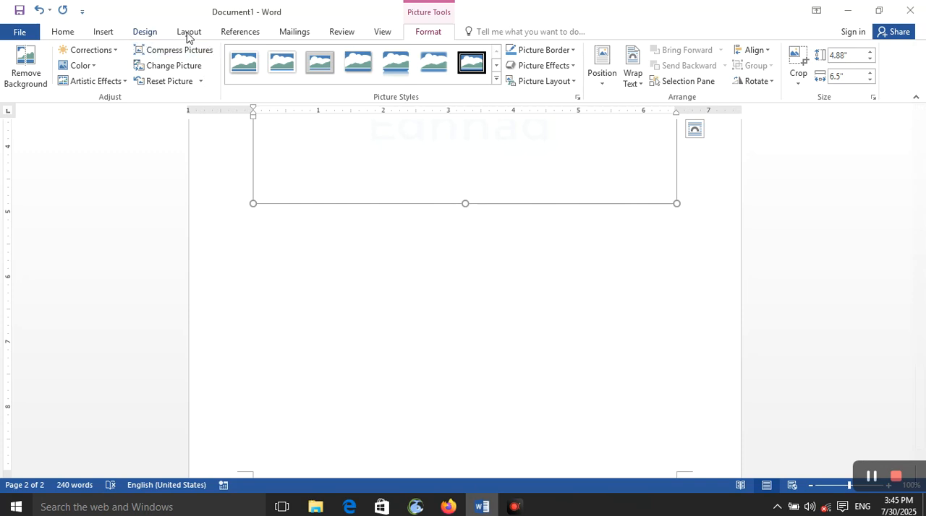
left_click(240, 31)
left_click(377, 72)
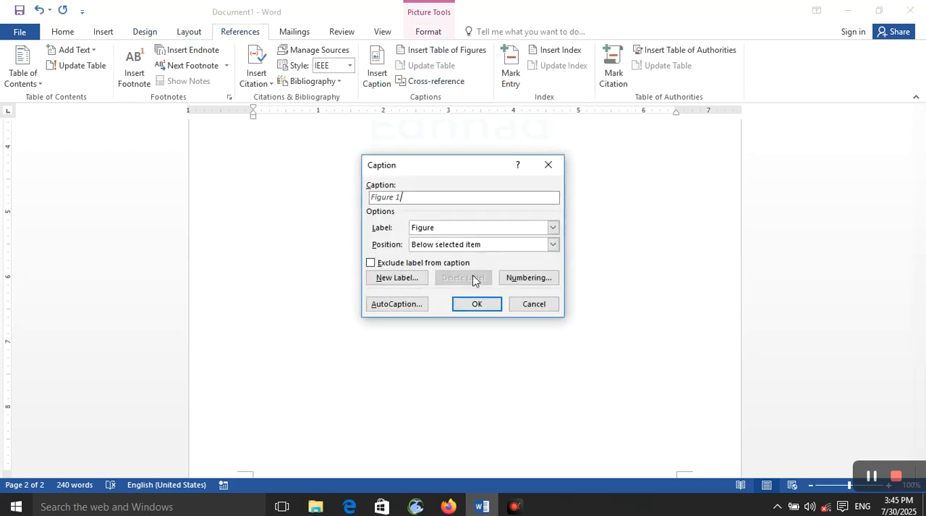
left_click(414, 280)
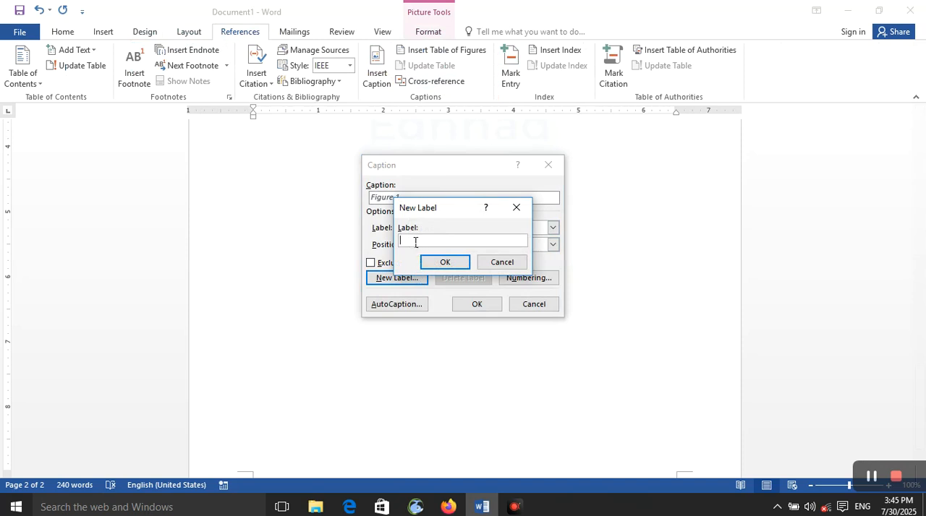
type("xcbkvbxkbjdvk")
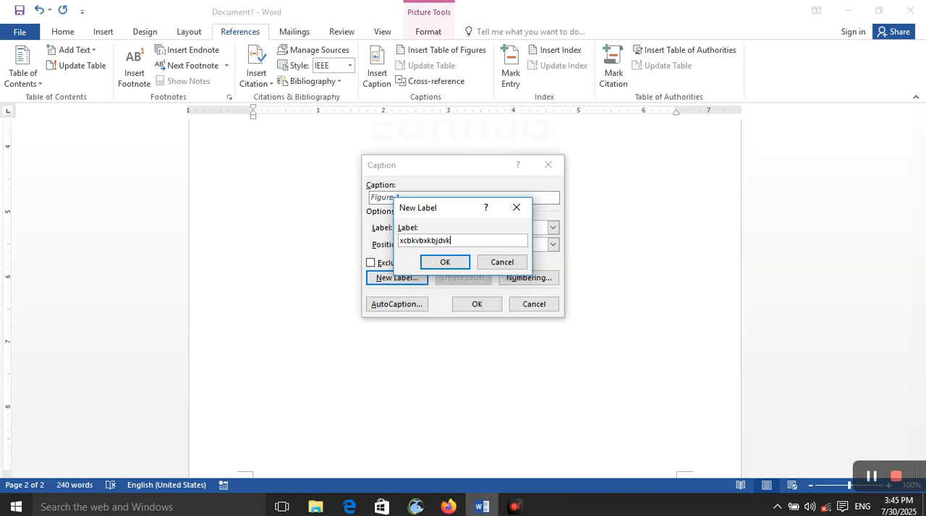
left_click(445, 262)
left_click(477, 304)
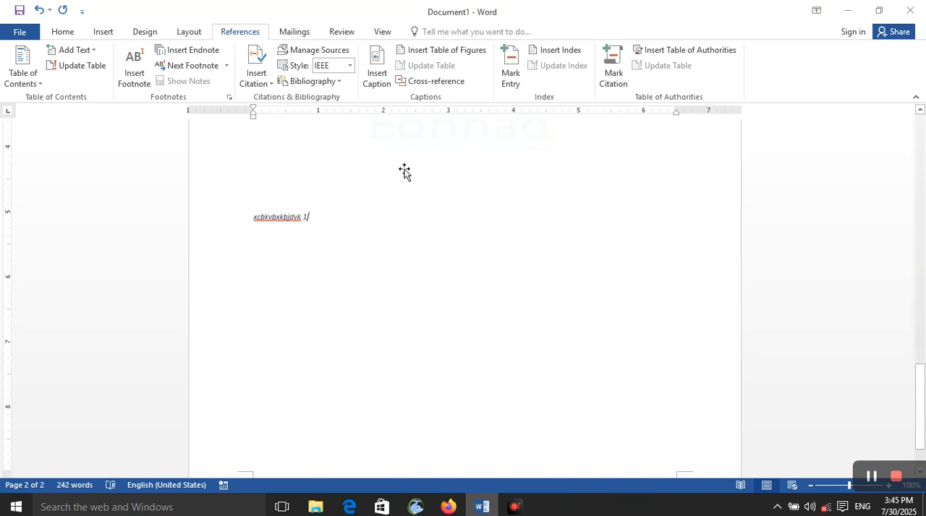
- Insert a second "xcbkvbxkbjdvk" caption for the logo picture, positioned above the selected item
left_click(404, 171)
left_click(301, 220)
left_click(295, 203)
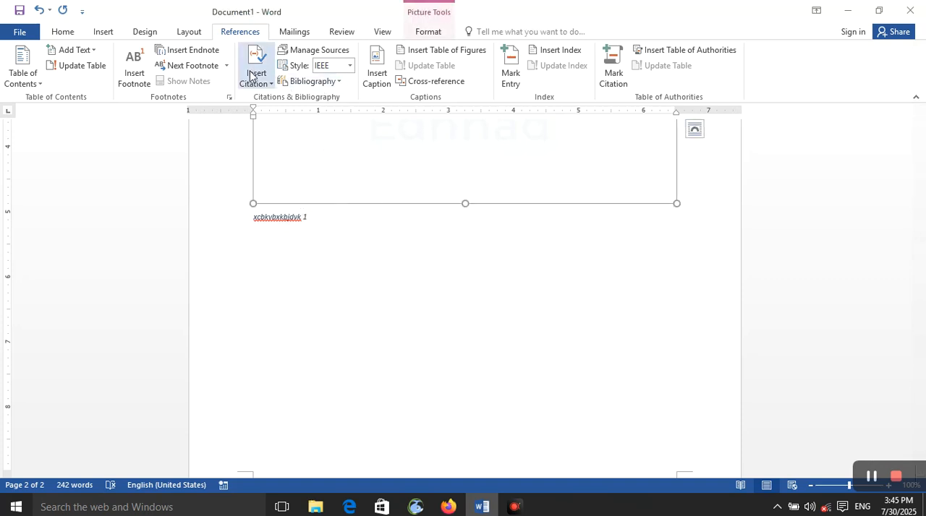
left_click(386, 254)
left_click(366, 161)
left_click(390, 81)
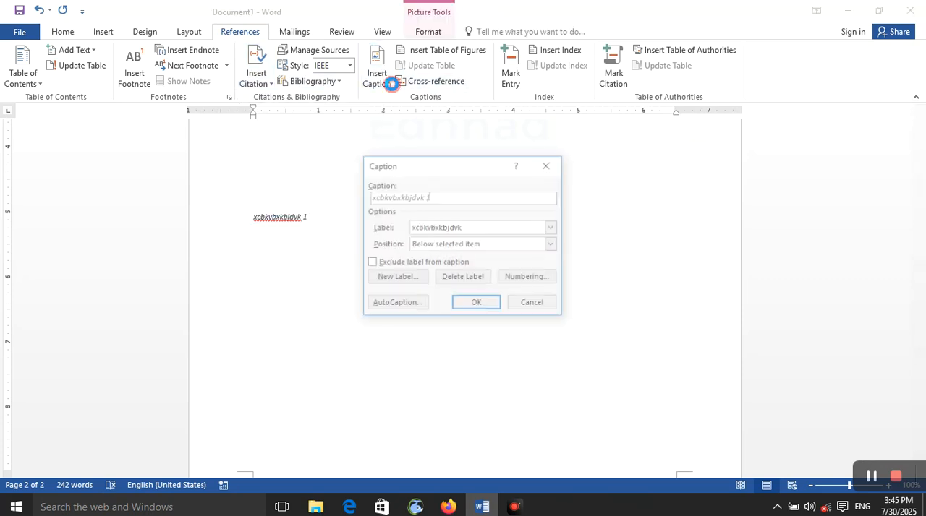
left_click(457, 228)
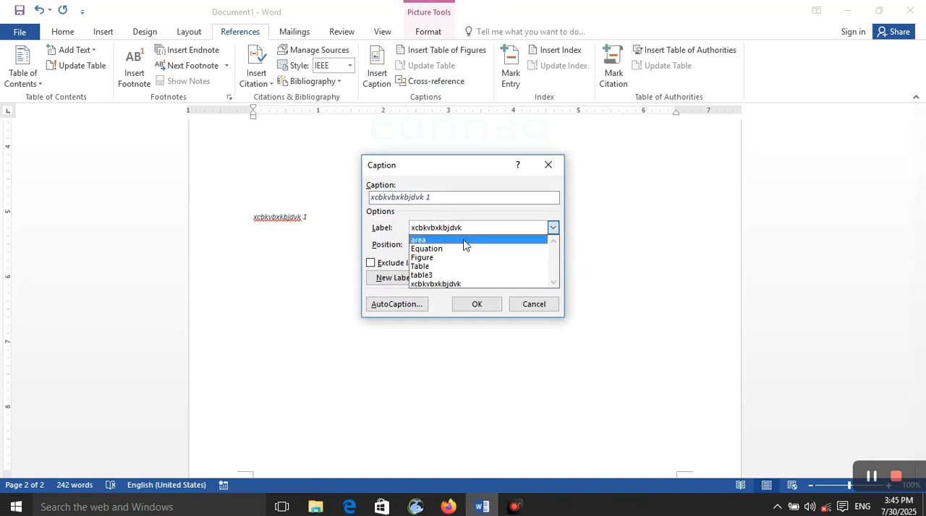
left_click(408, 247)
left_click(409, 248)
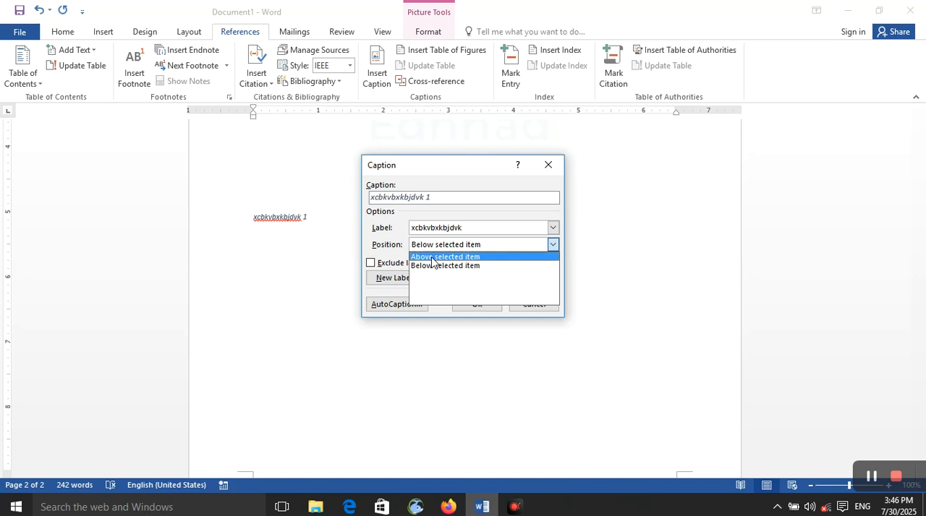
left_click(432, 258)
left_click(476, 304)
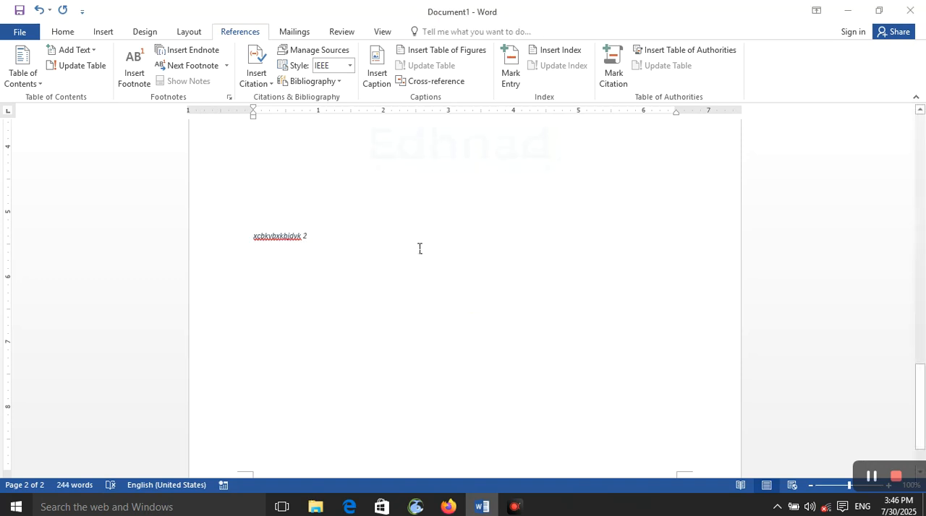
- Insert another caption above the logo picture with the label excluded from the caption
left_click(397, 178)
left_click(454, 53)
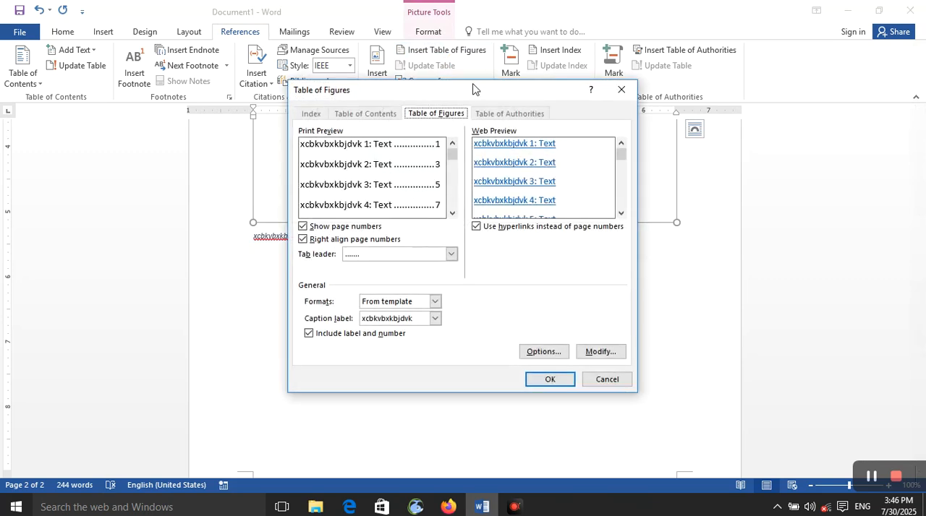
left_click(621, 89)
left_click(377, 72)
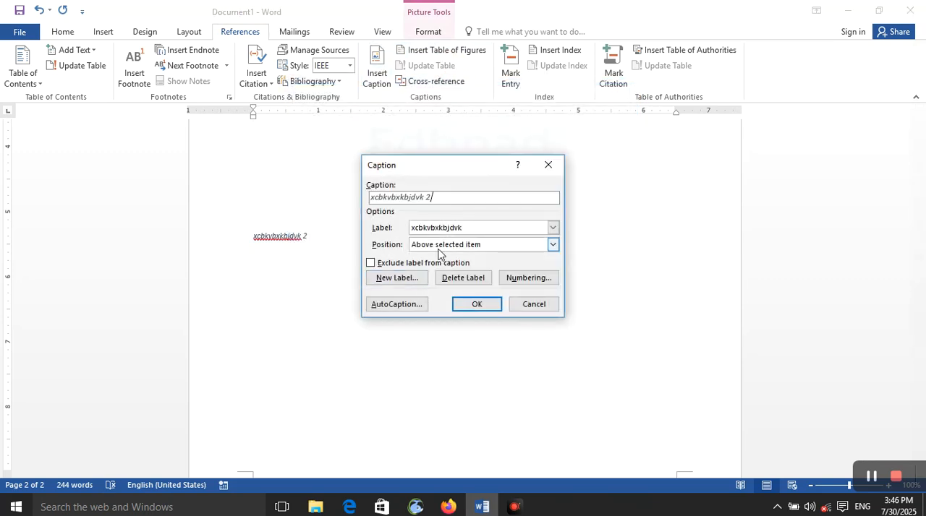
left_click(373, 263)
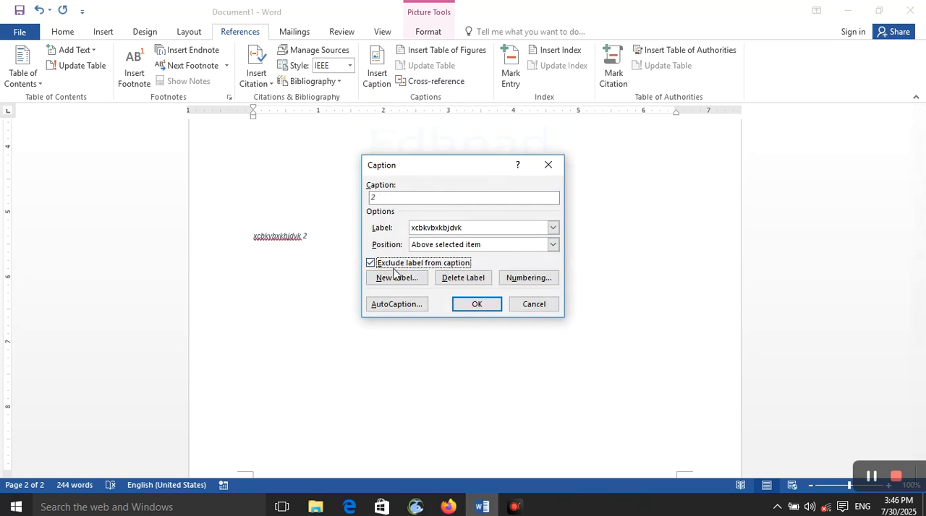
left_click(463, 309)
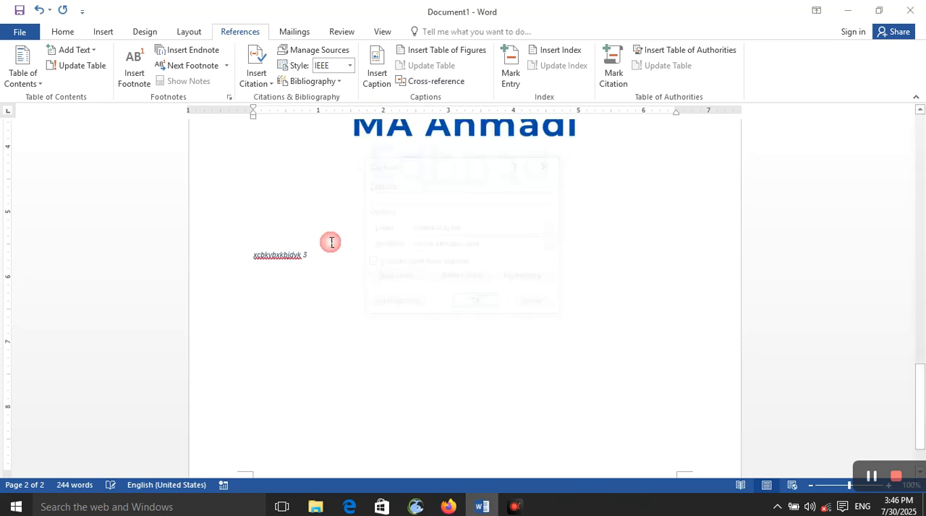
- Turn off the label exclusion and delete the custom caption labels xcbkvbxkbjdvk, table3 and area
left_click(377, 76)
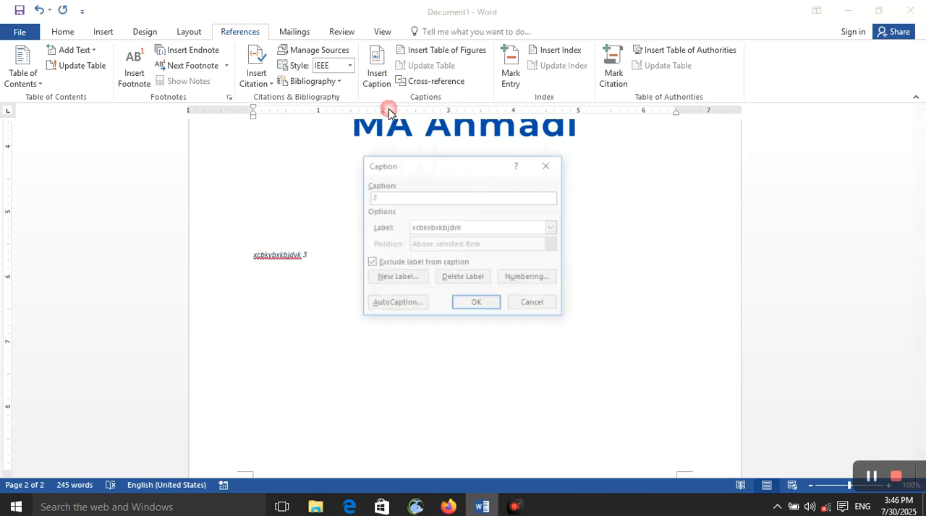
left_click(438, 230)
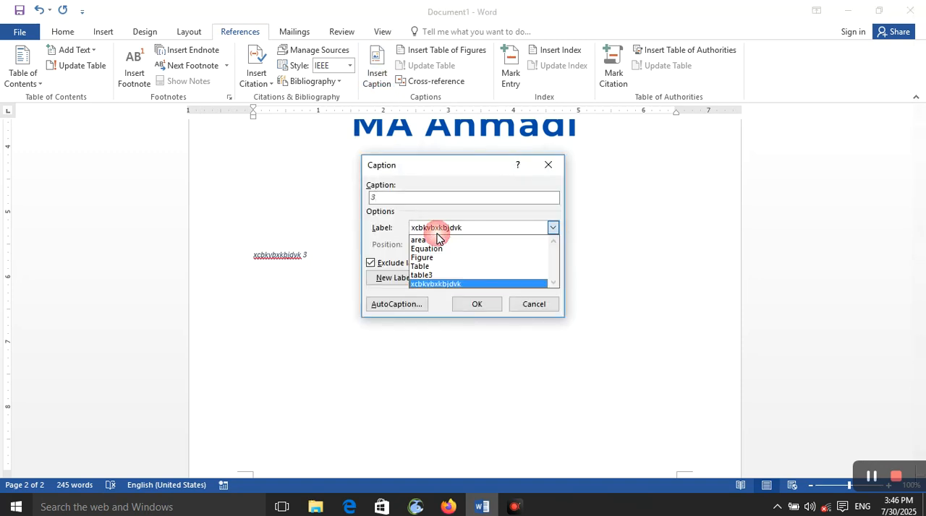
left_click(376, 265)
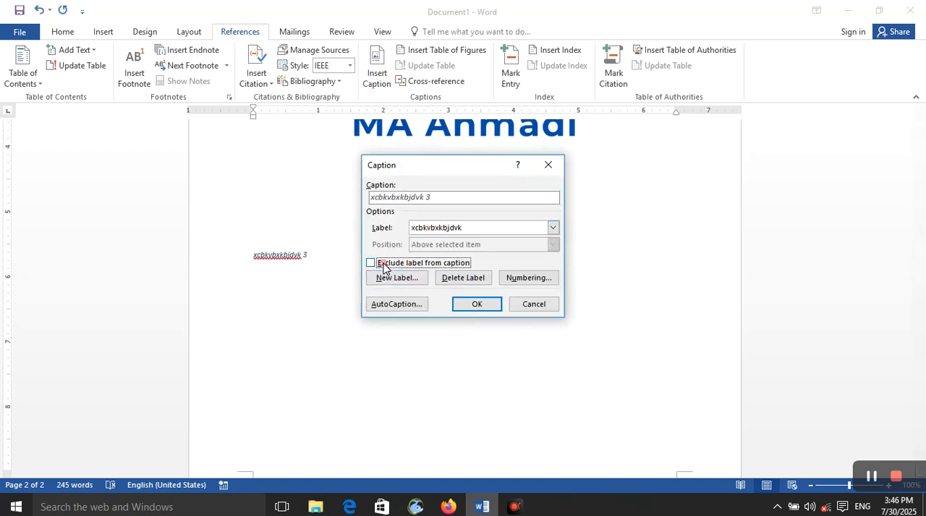
left_click(457, 282)
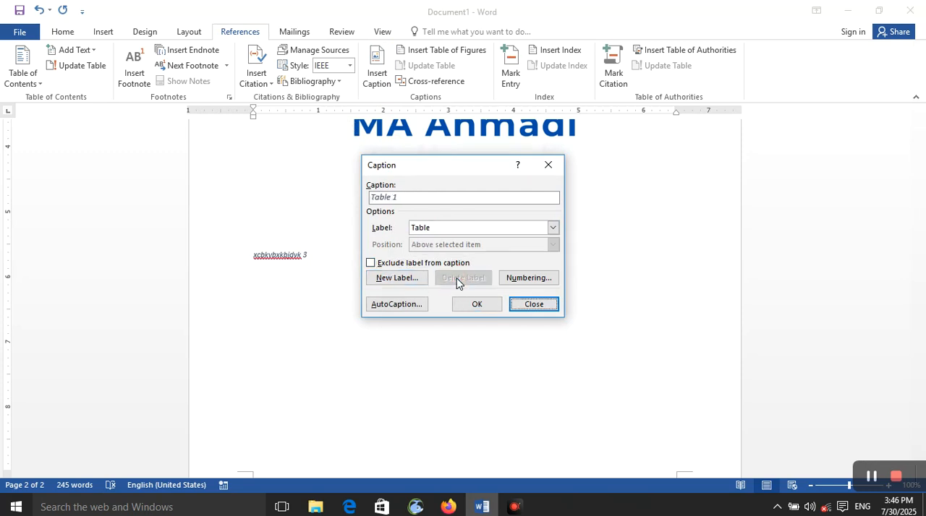
left_click(458, 229)
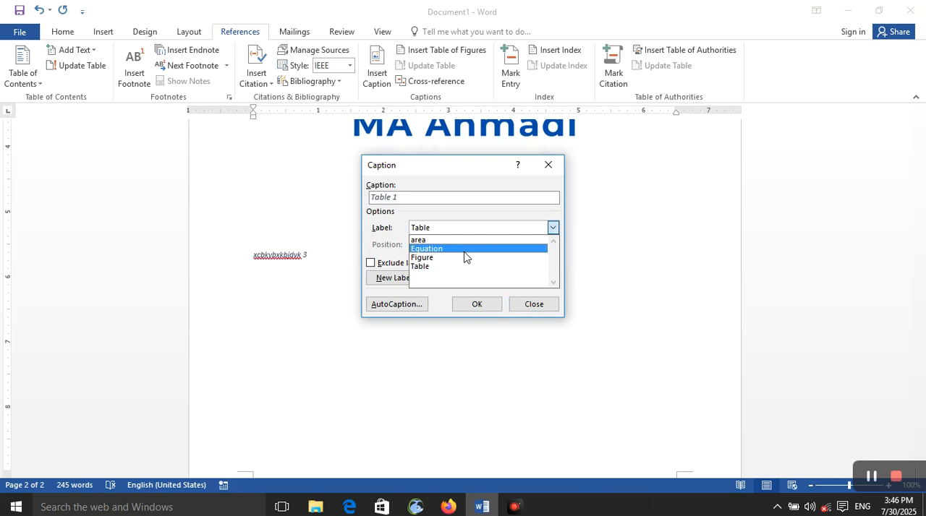
left_click(464, 249)
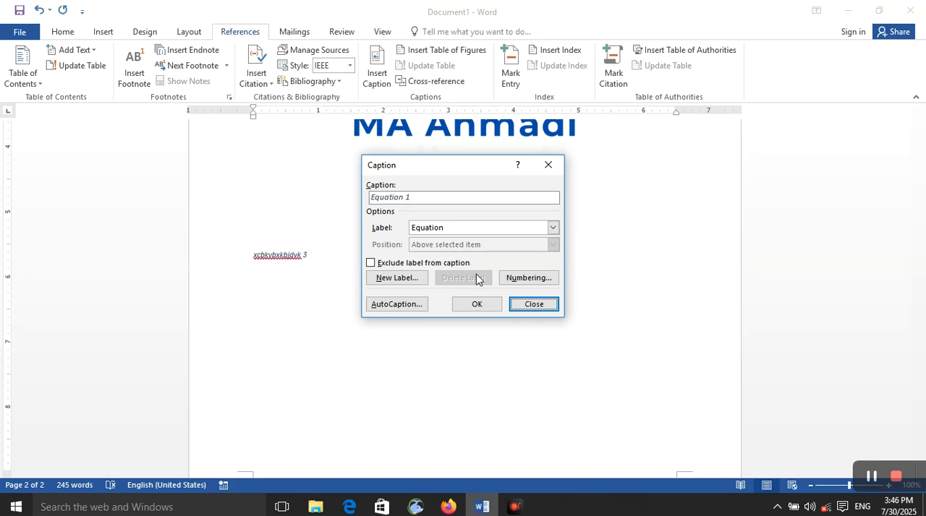
- Insert an Equation caption that uses the Arabic-letter numbering format أ, ب, ت
left_click(529, 277)
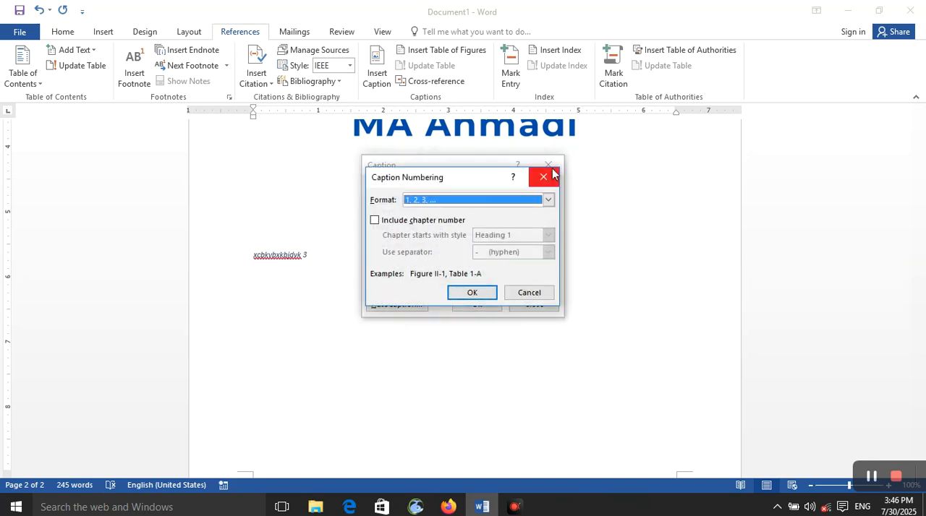
left_click(549, 201)
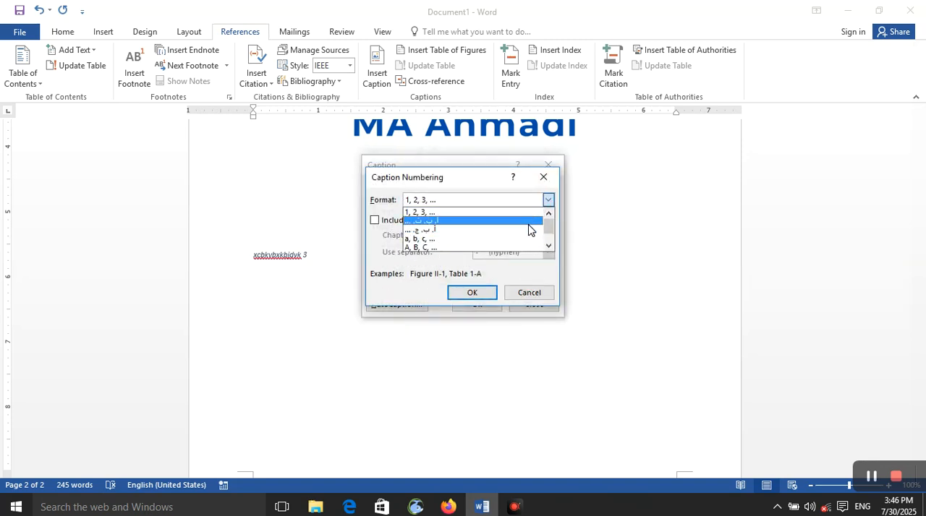
left_click(528, 228)
left_click(472, 292)
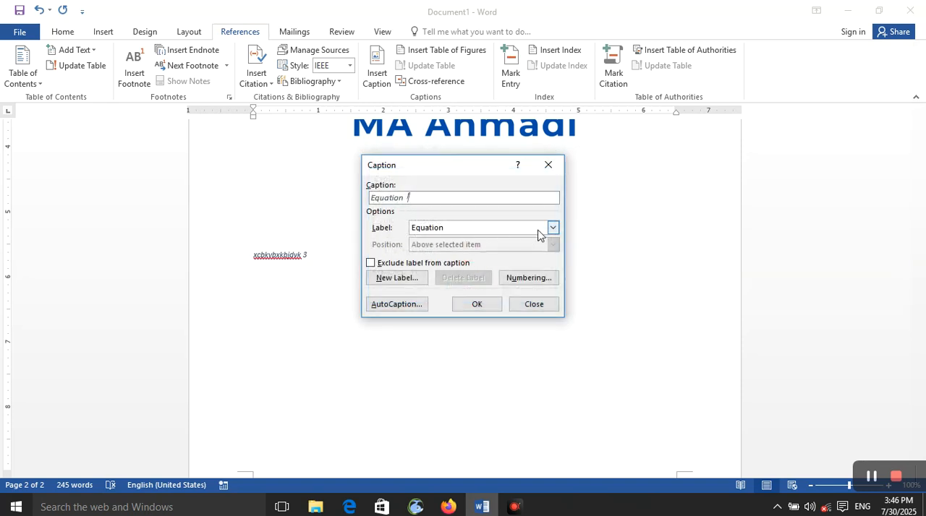
left_click(476, 304)
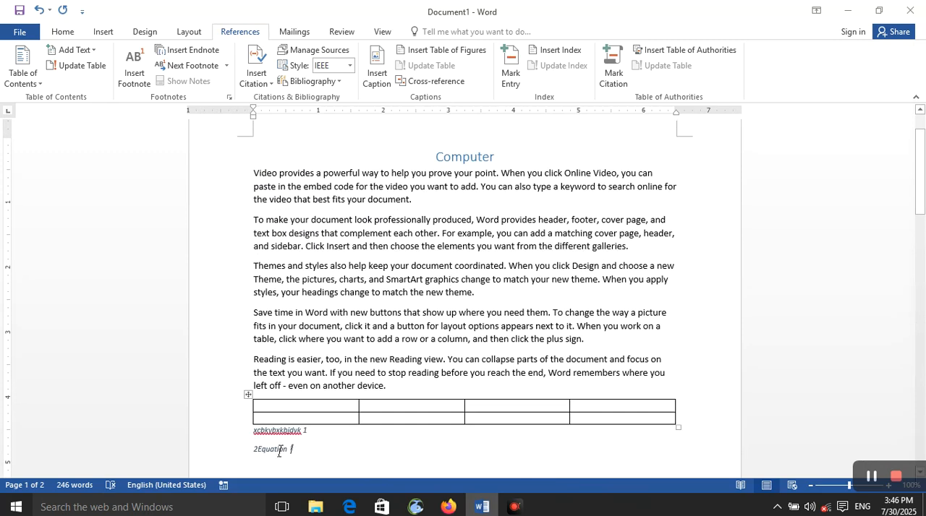
- Include the chapter number in the Equation caption numbering, with chapters starting at Heading 1 and a hyphen as separator
left_click(377, 79)
left_click(553, 227)
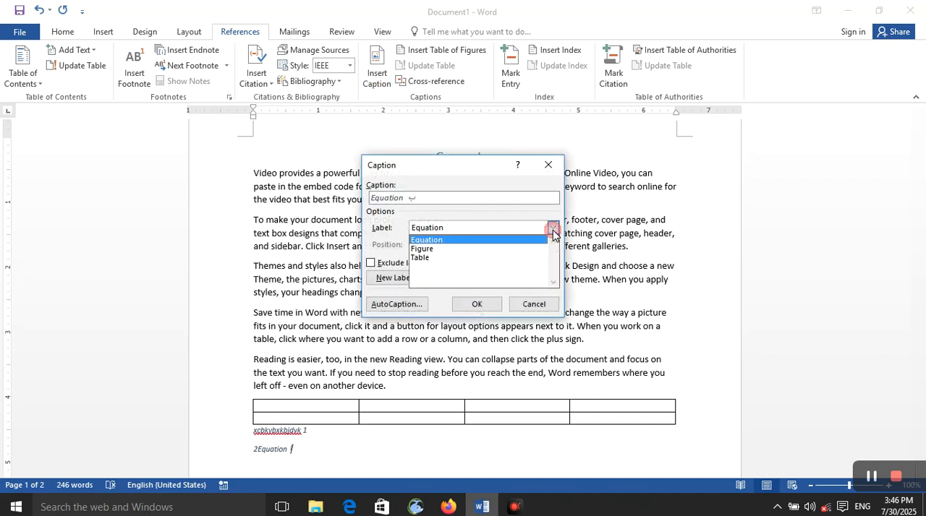
left_click(375, 244)
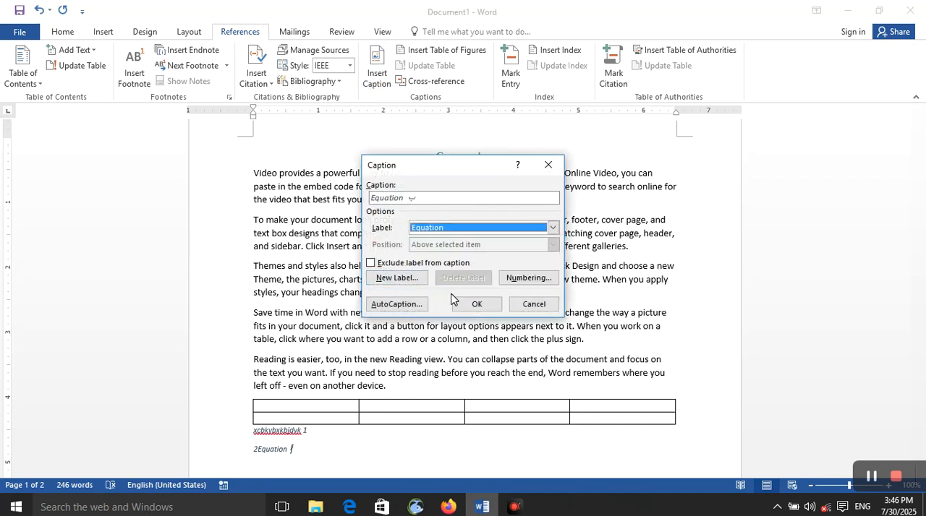
left_click(527, 278)
left_click(375, 220)
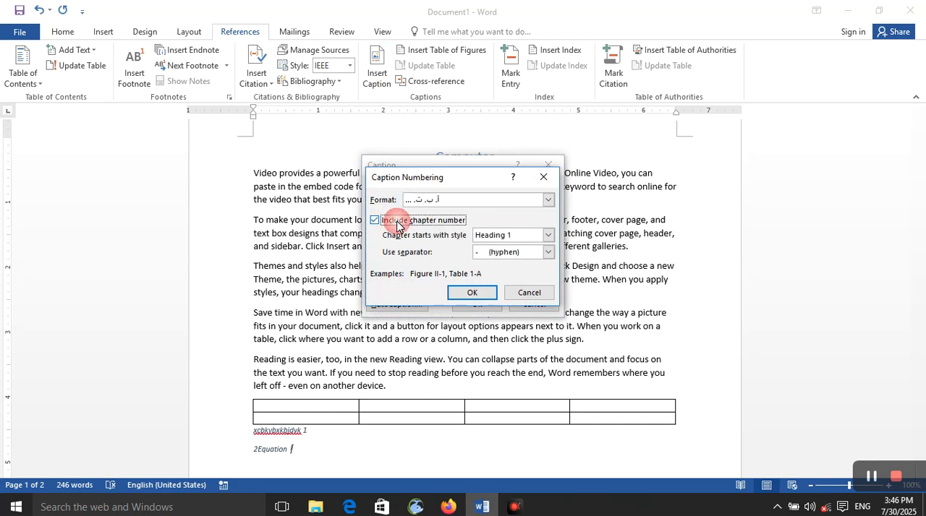
left_click(548, 235)
left_click(417, 252)
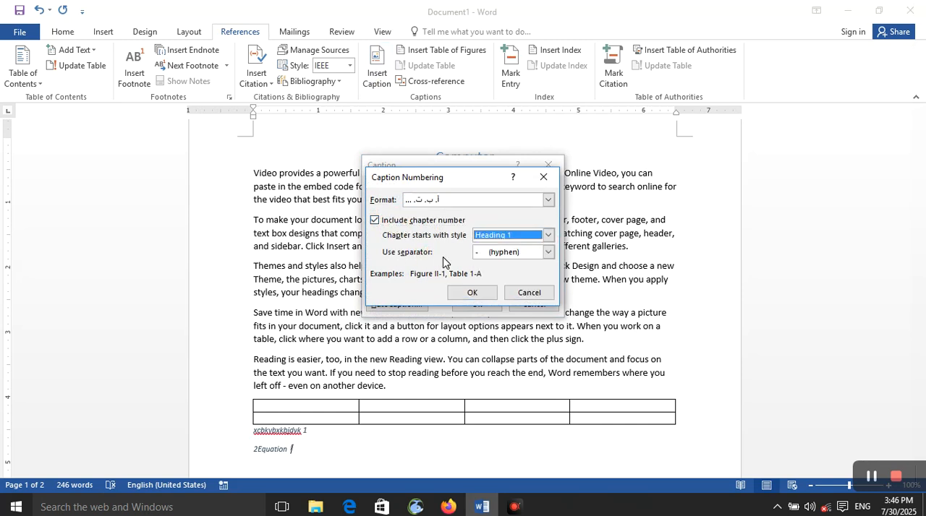
left_click(499, 254)
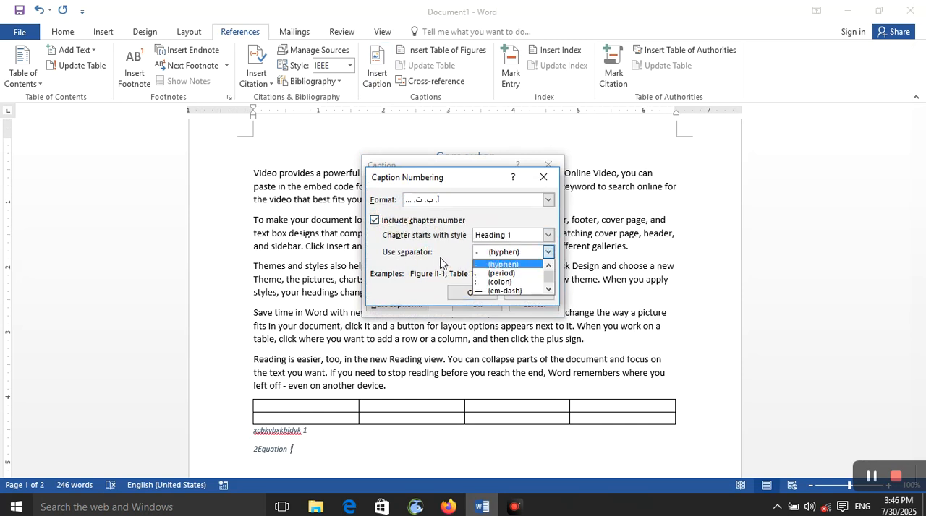
left_click(443, 260)
left_click(476, 293)
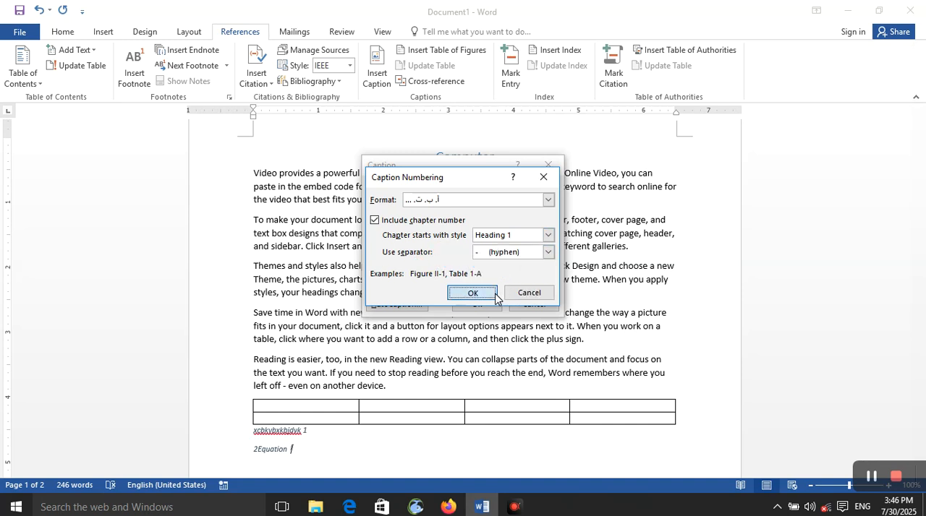
left_click(743, 236)
- Set up AutoCaption for Bitmap Image objects with the Figure label positioned below the item
left_click(410, 301)
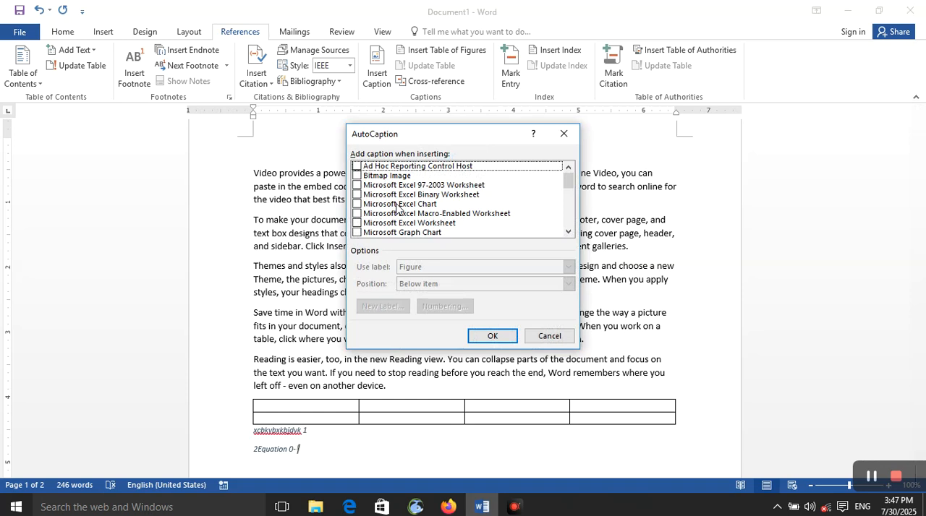
left_click(393, 176)
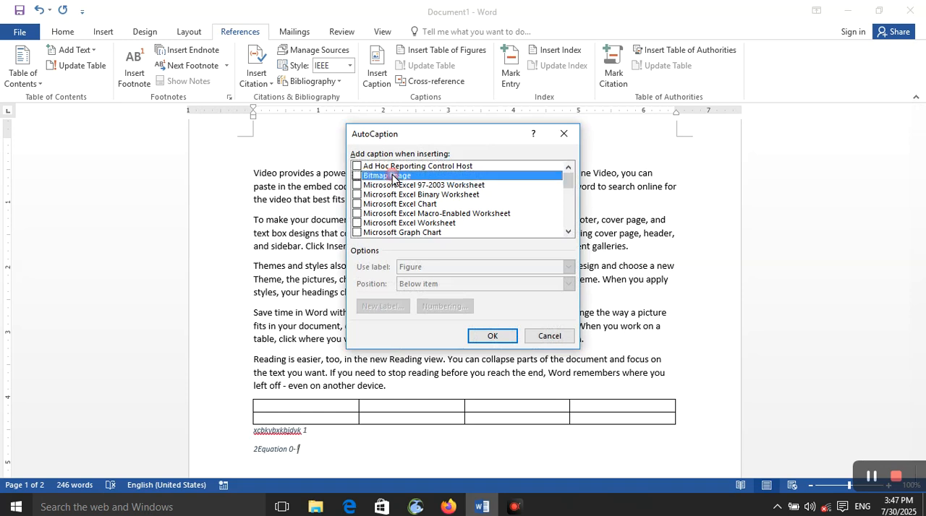
left_click(356, 177)
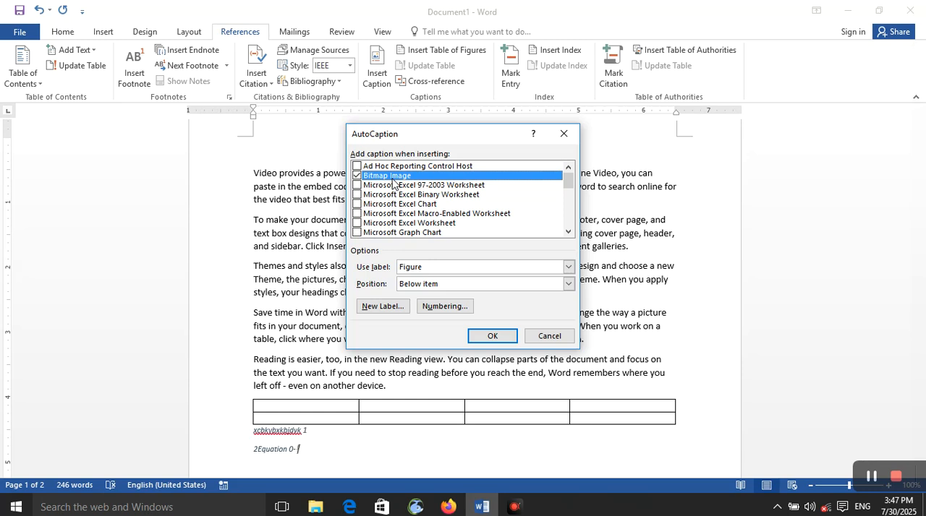
left_click(423, 269)
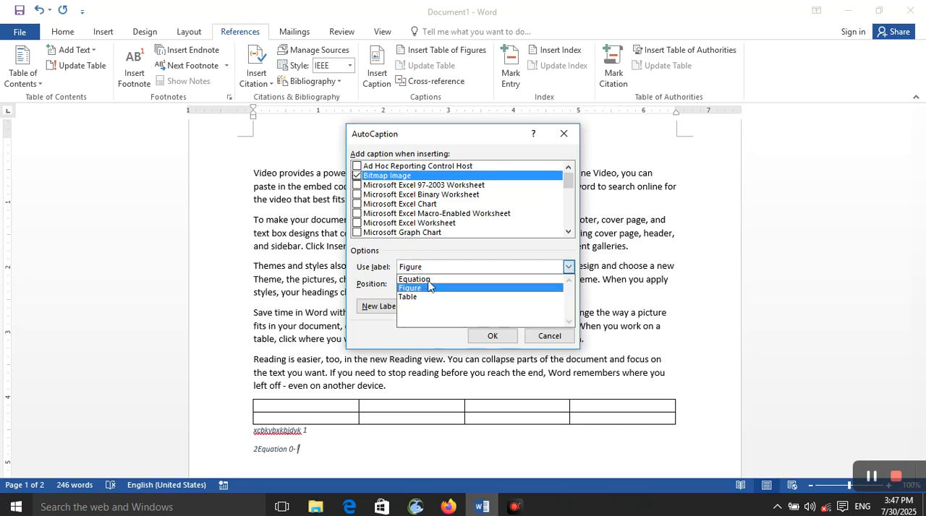
left_click(431, 289)
left_click(431, 284)
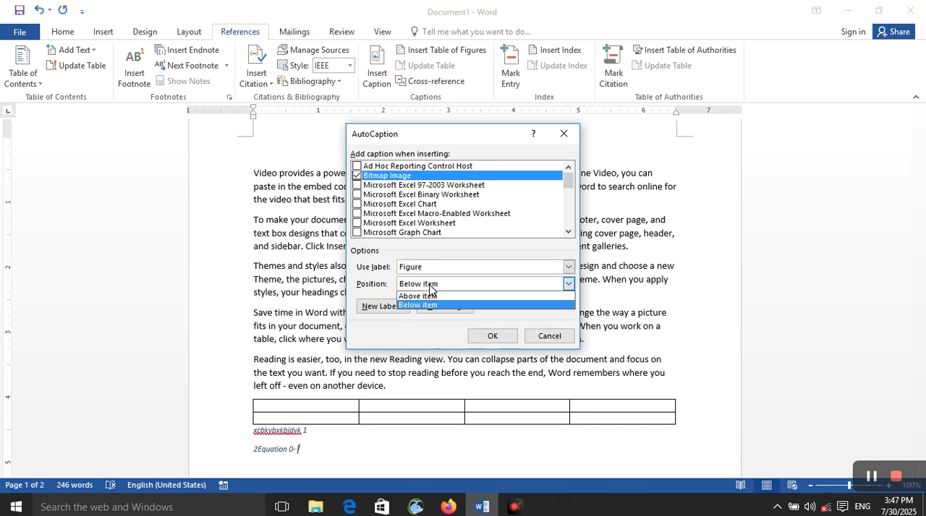
left_click(436, 305)
left_click(391, 307)
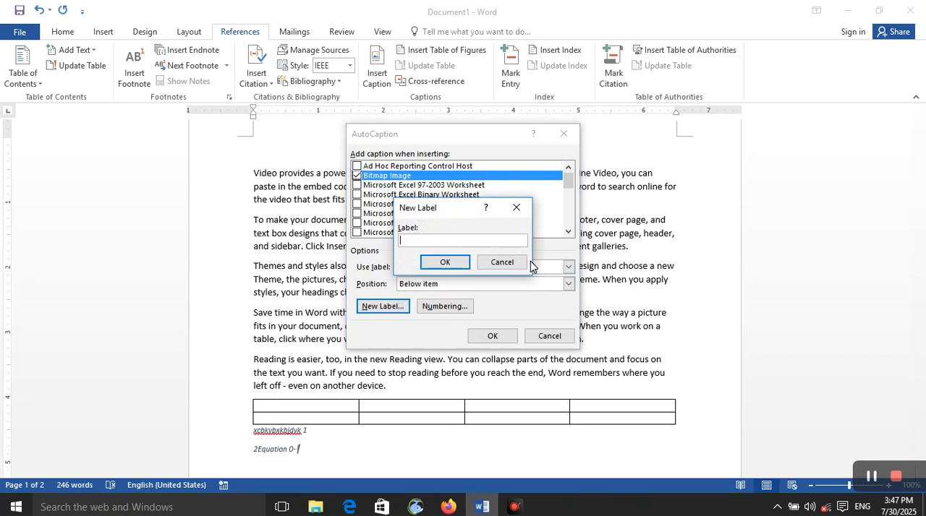
left_click(503, 263)
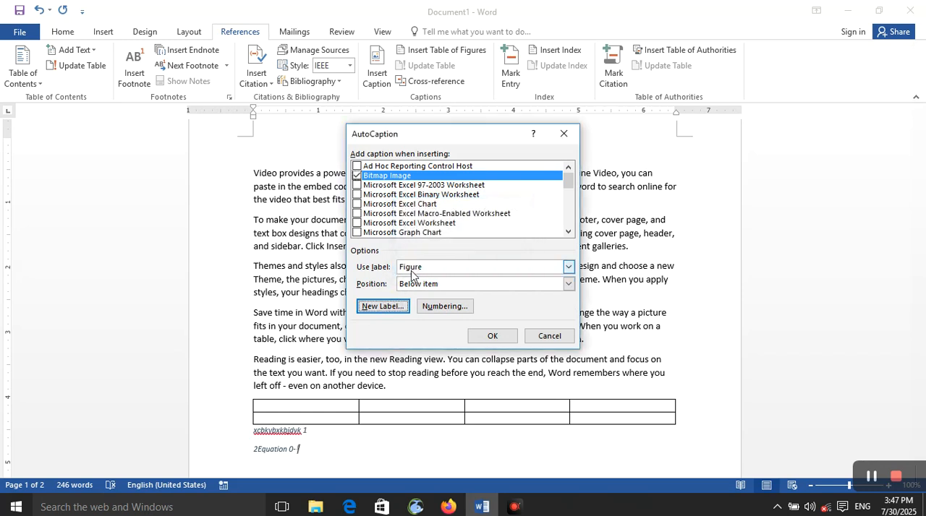
left_click(483, 336)
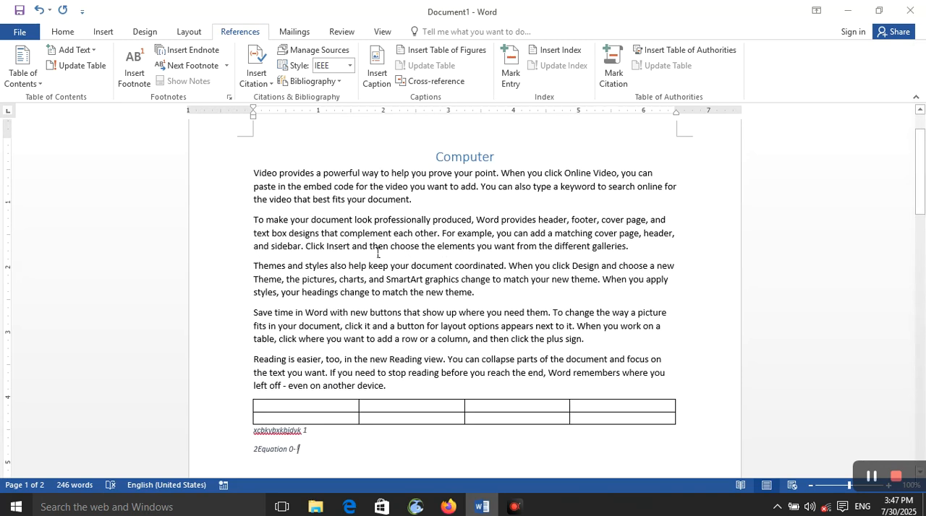
left_click(145, 31)
left_click(102, 31)
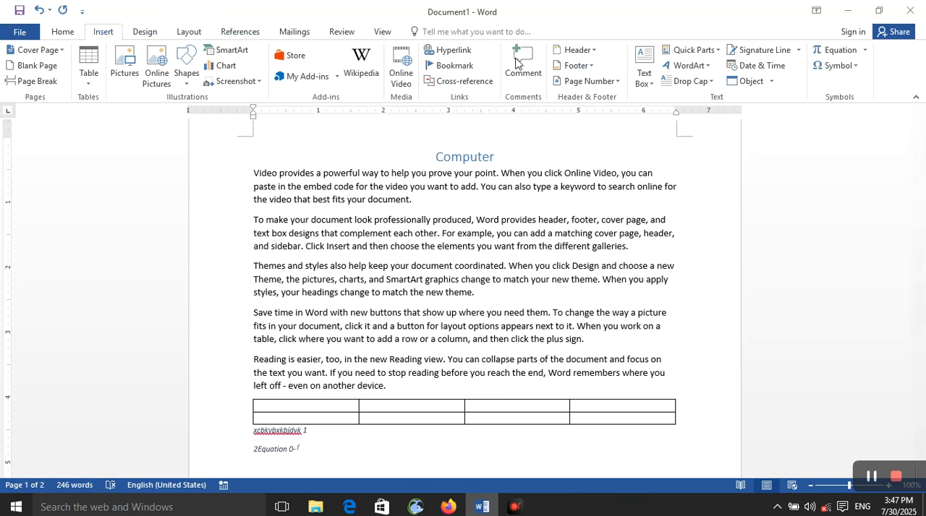
left_click(747, 84)
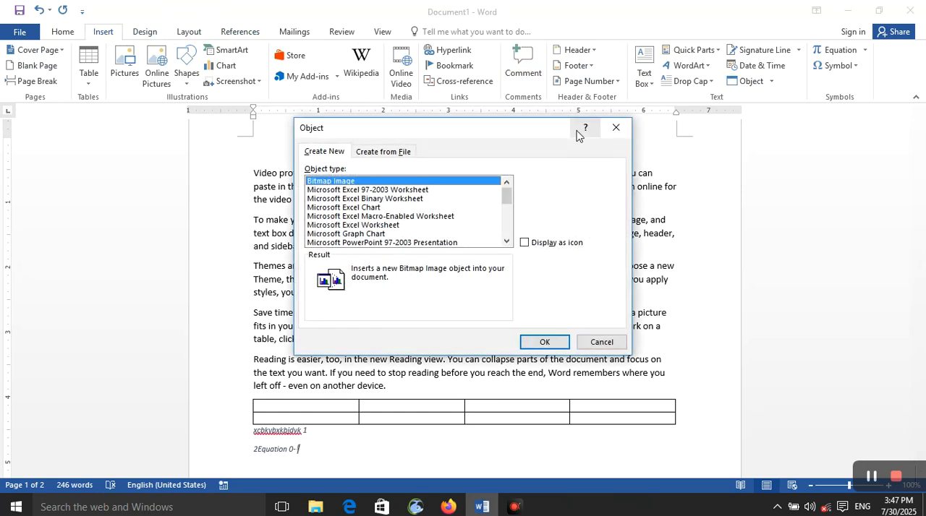
left_click(615, 131)
- Insert a new Bitmap Image object below the last caption on page 2, draw a black looping scribble in it and return to the document
left_click_drag(920, 174, 923, 362)
scroll(589, 318, "down", 5)
left_click(489, 312)
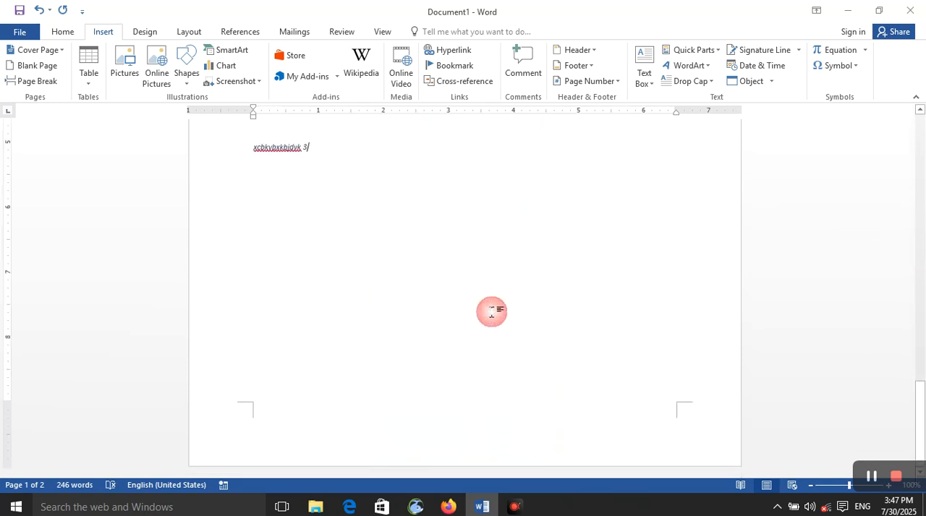
triple_click(423, 294)
left_click(372, 310)
left_click(256, 246)
double_click(251, 223)
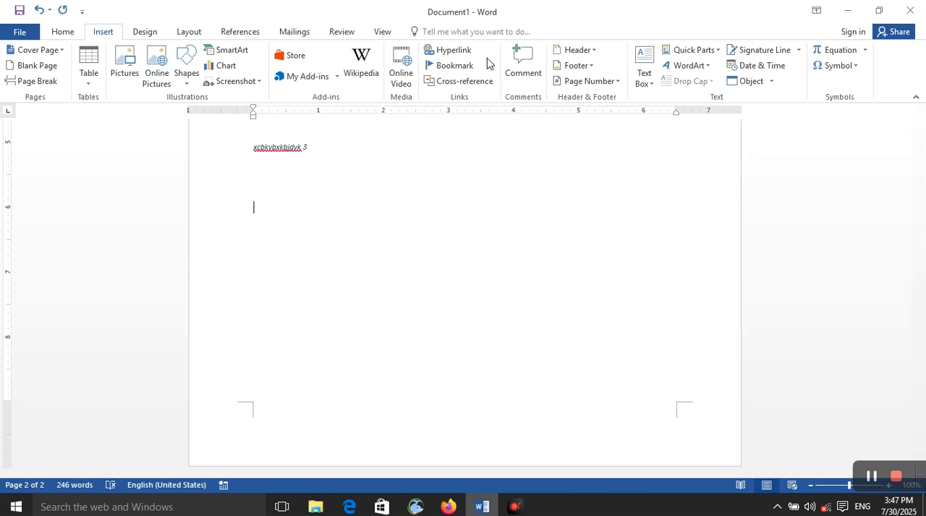
left_click(772, 82)
left_click(756, 95)
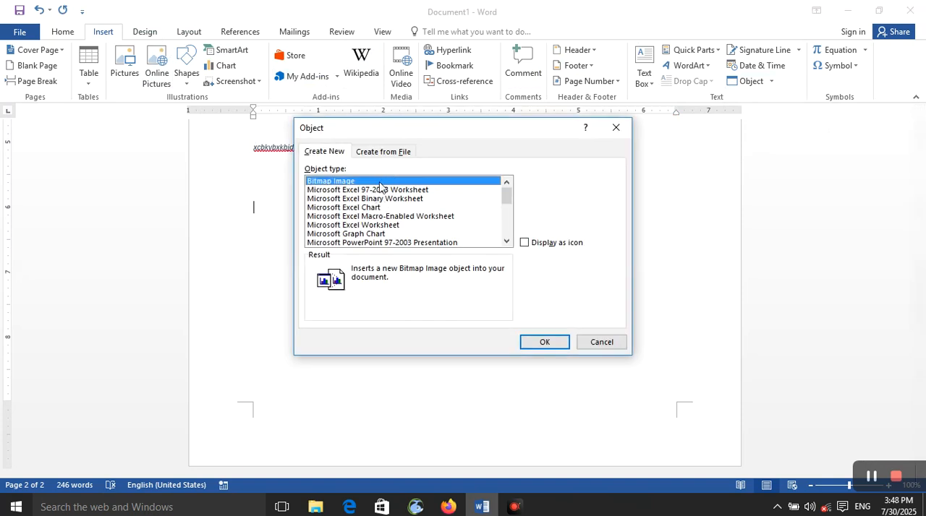
left_click(548, 335)
mouse_move(191, 185)
left_mouse_down()
mouse_move(174, 196)
mouse_move(162, 181)
mouse_move(168, 239)
mouse_move(189, 233)
left_mouse_up()
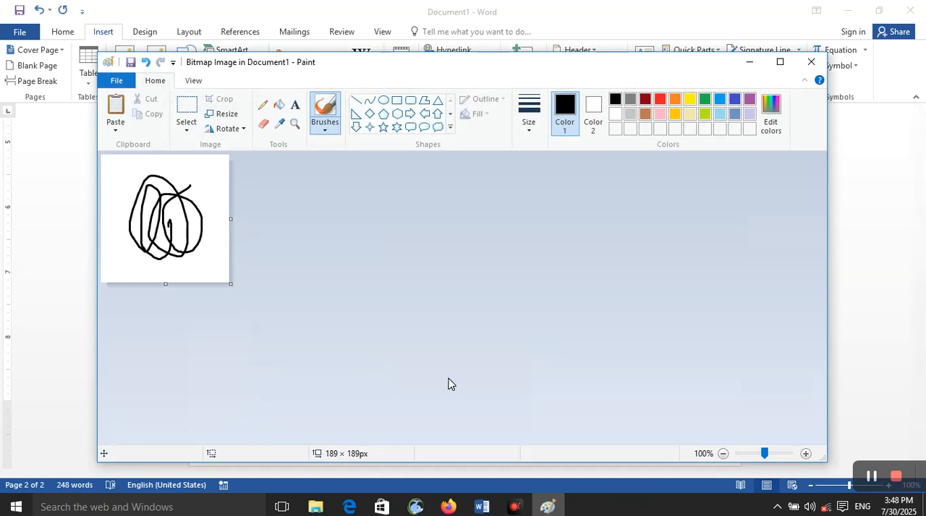
left_click(810, 62)
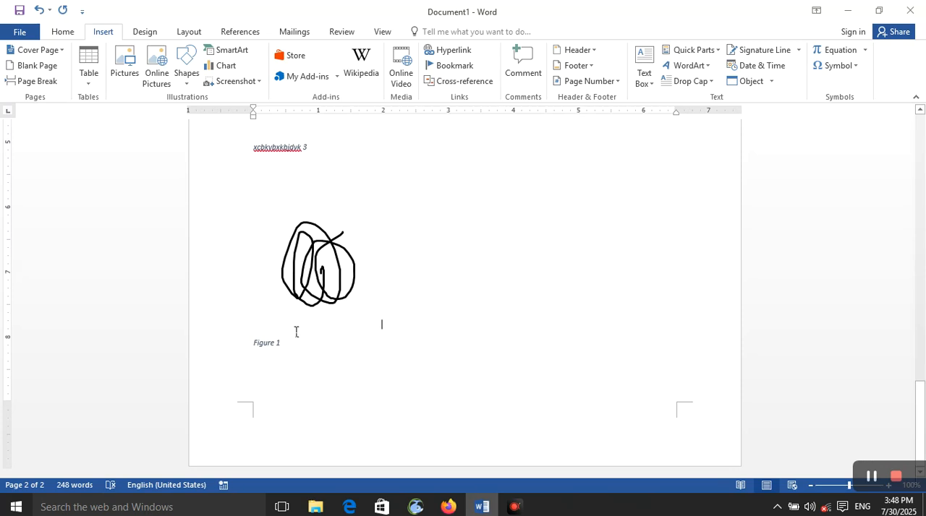
- Turn off automatic captioning for Bitmap Image objects in the AutoCaption settings
left_click_drag(283, 343, 251, 350)
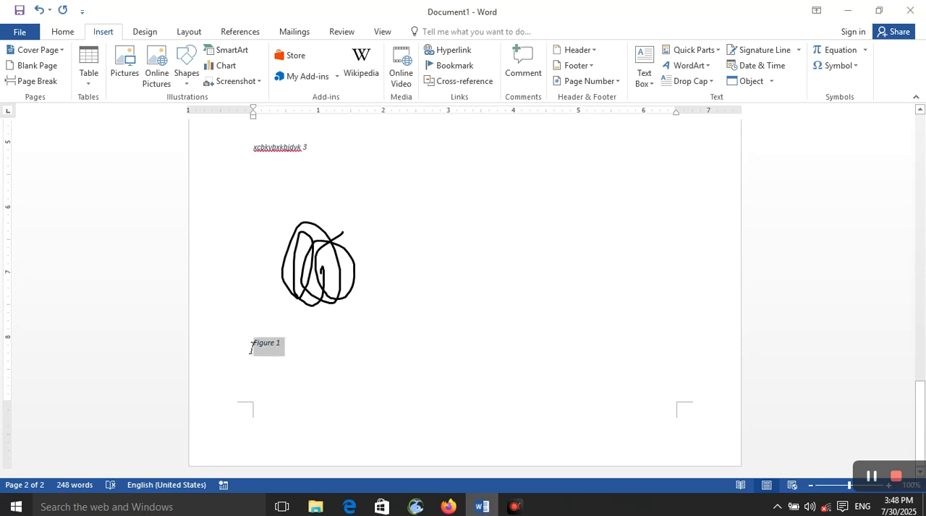
left_click(311, 289)
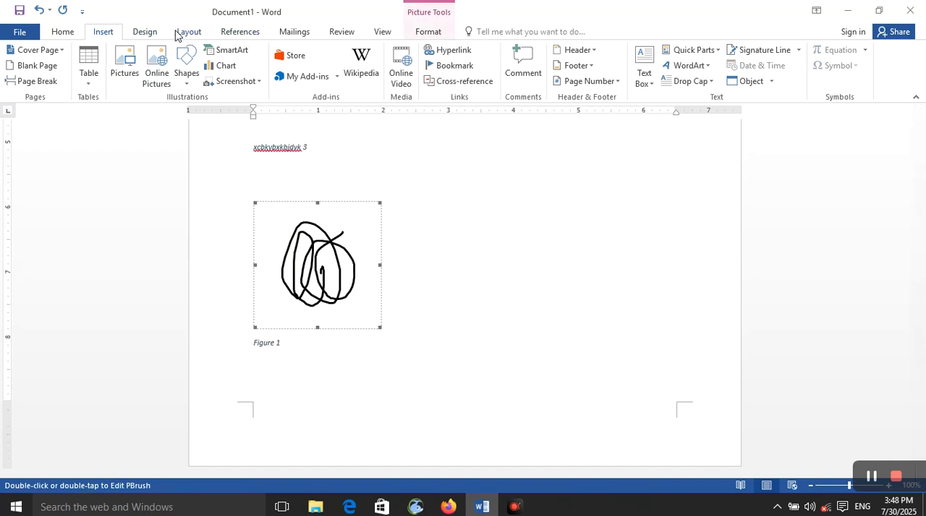
left_click(161, 34)
left_click(228, 34)
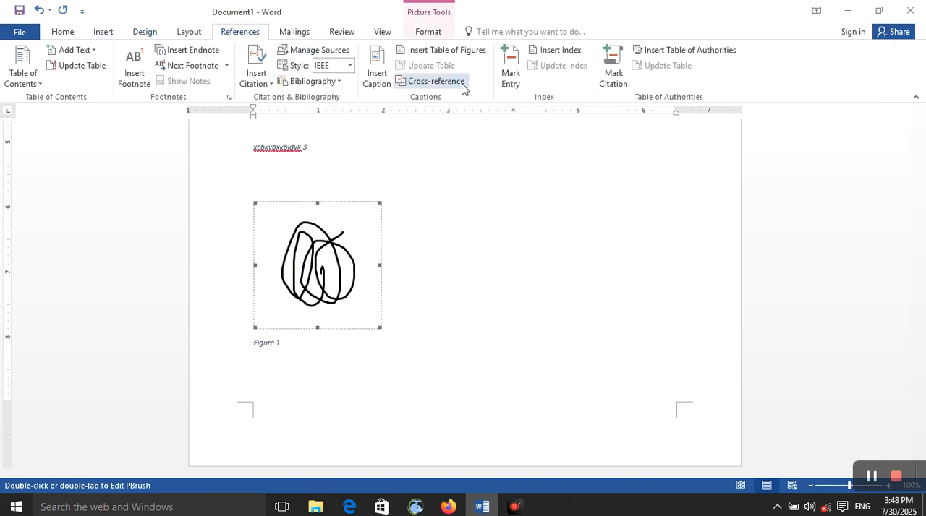
left_click(375, 85)
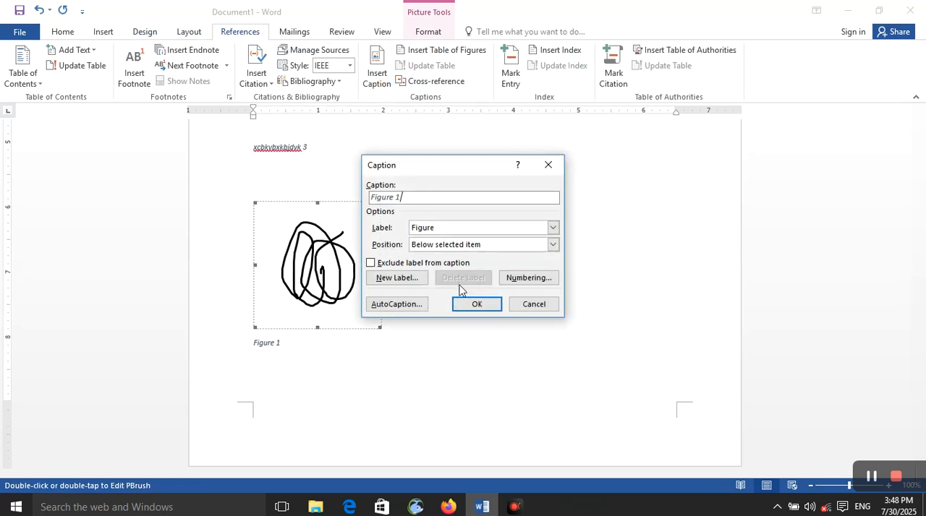
left_click(416, 302)
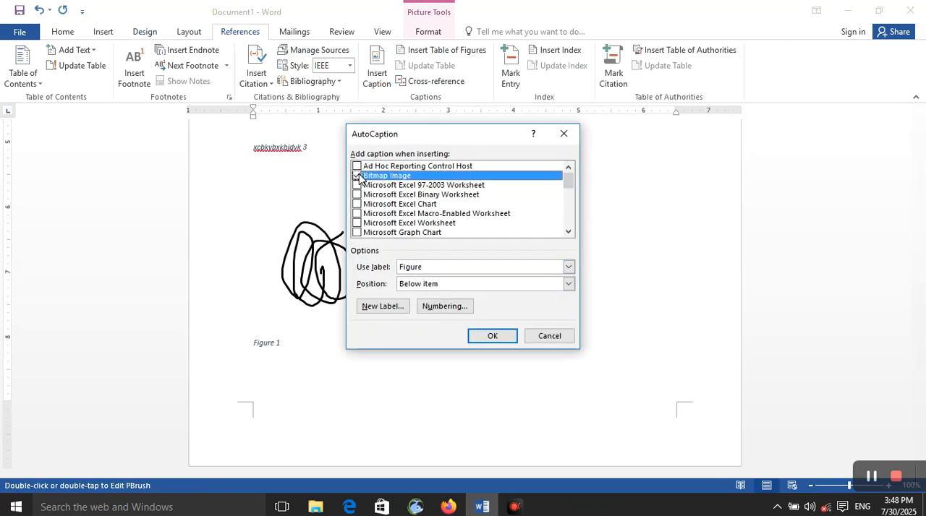
left_click(356, 175)
left_click(493, 337)
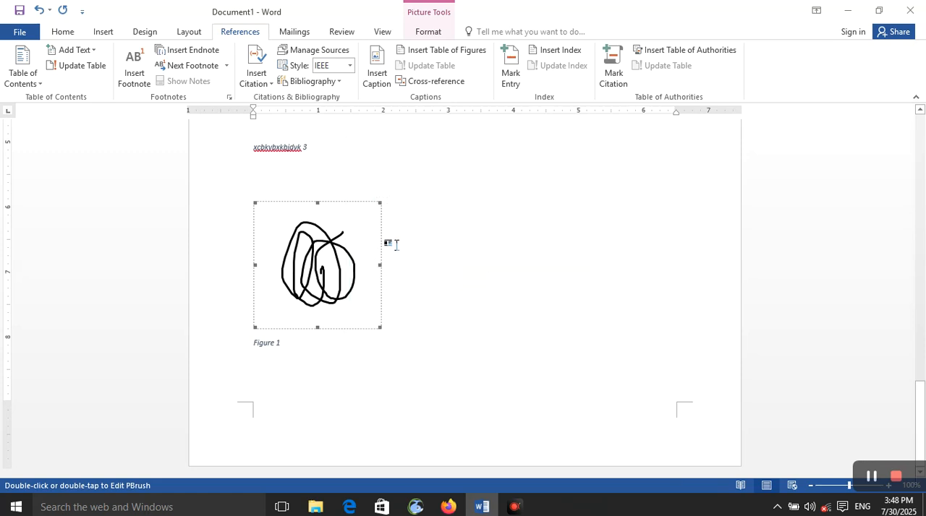
- Check the AutoCaption settings again with the scribble image selected and close them without changes
left_click(345, 356)
left_click(330, 279)
left_click(261, 86)
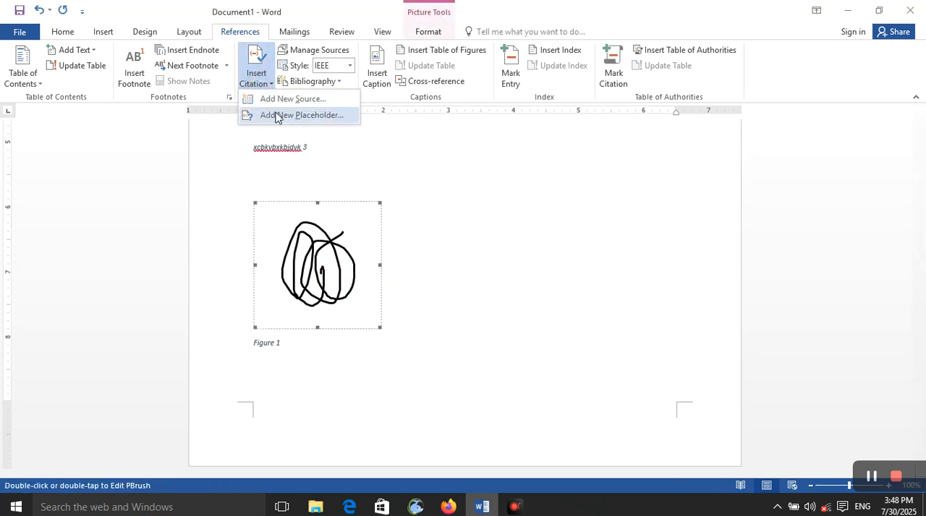
left_click(378, 78)
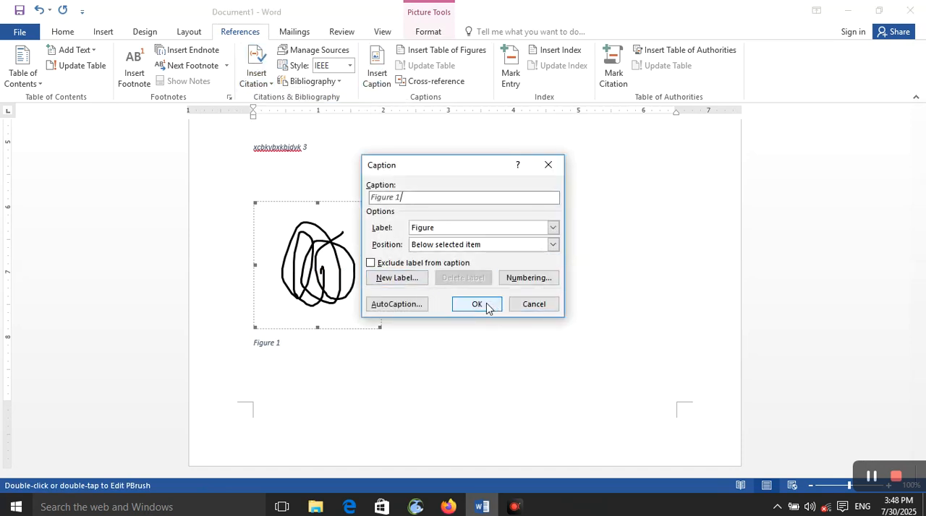
left_click(402, 305)
left_click(563, 134)
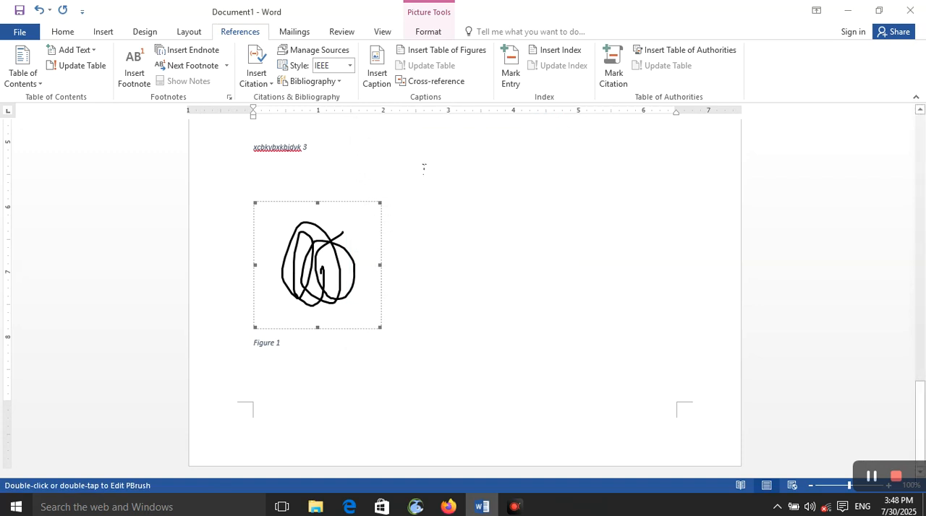
- Replace the selected scribble image with a table of figures for the Figure label, using the From template format and dotted tab leader
left_click(447, 51)
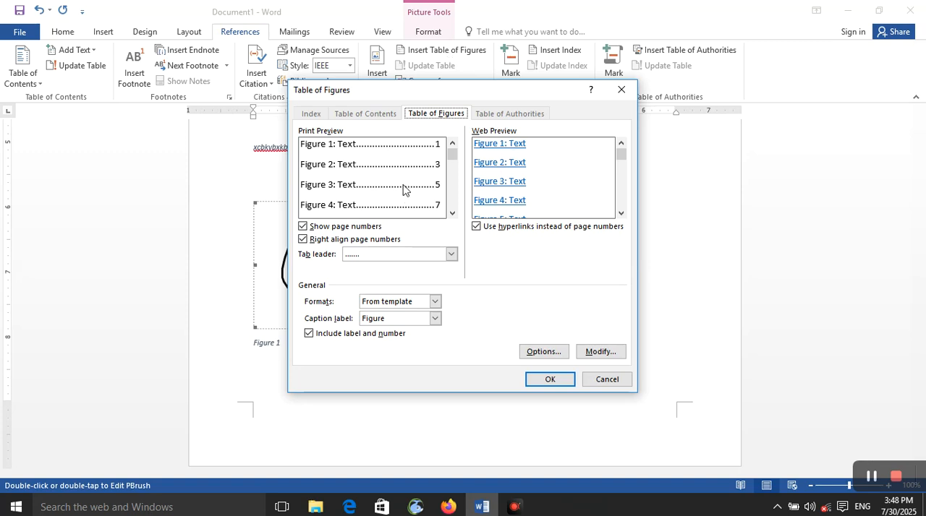
left_click(434, 301)
left_click(524, 282)
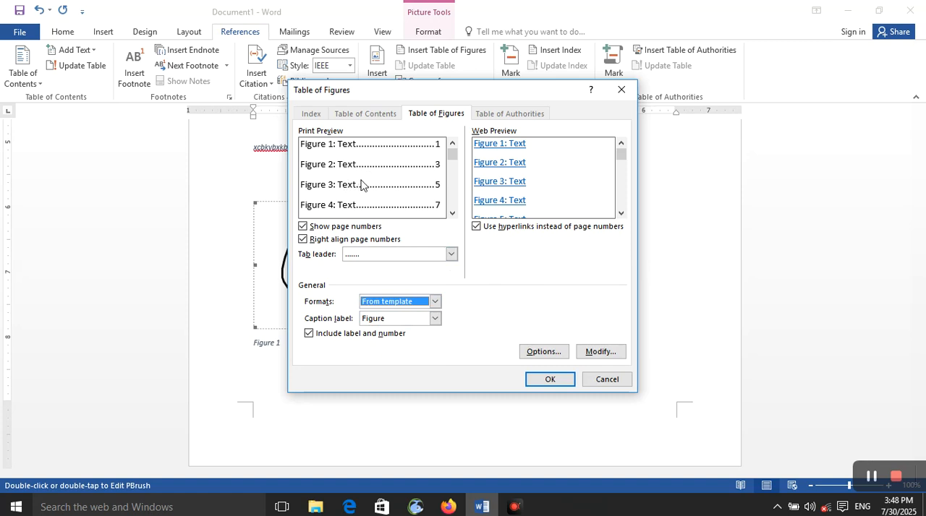
left_click(553, 382)
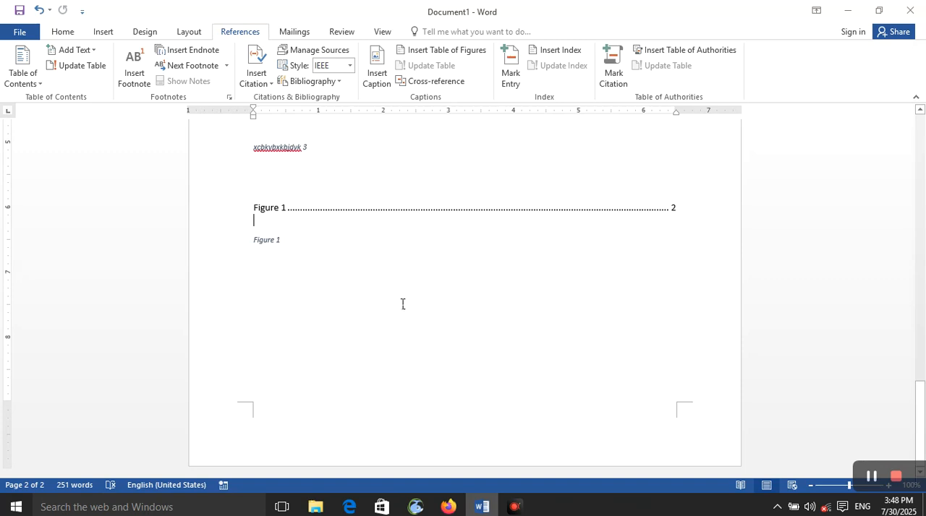
- Examine the table of figures entry, the captions across the document and the Table of Figures settings
left_click(288, 210)
left_click(280, 207)
double_click(281, 207)
left_click(287, 209)
left_click(702, 216)
left_click(672, 207)
left_click(282, 209, "ctrl")
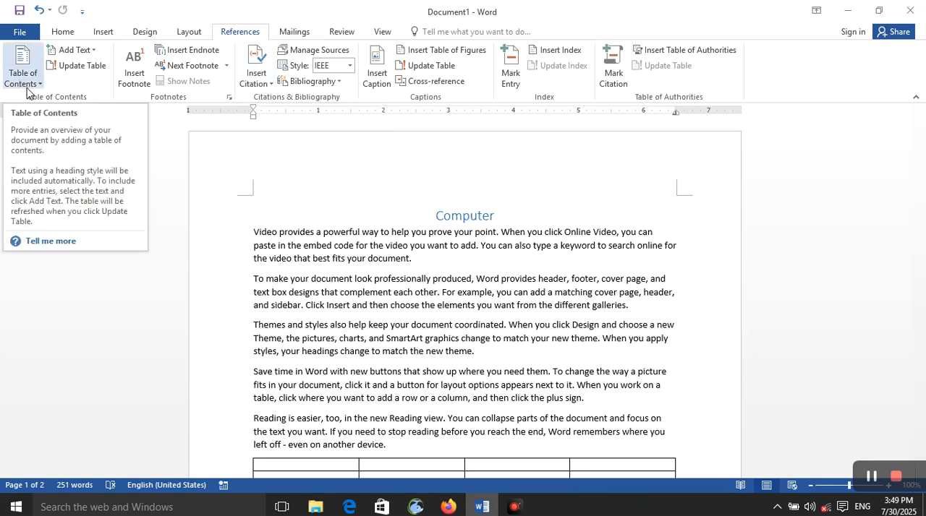
scroll(269, 171, "down", 10)
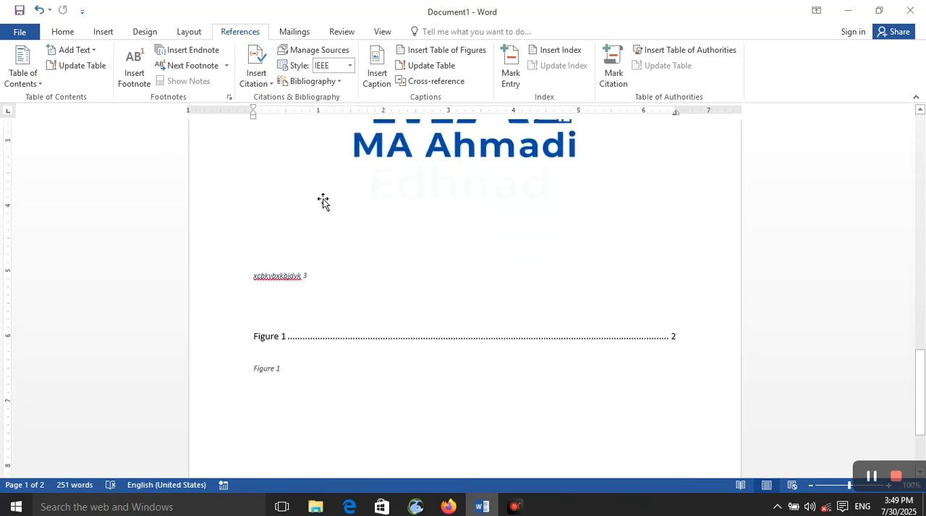
scroll(606, 335, "up", 15)
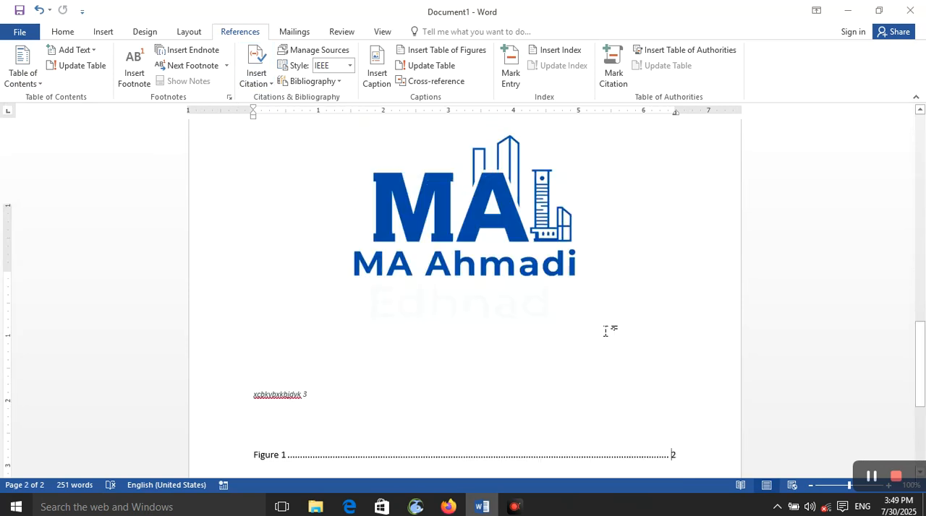
scroll(497, 316, "down", 5)
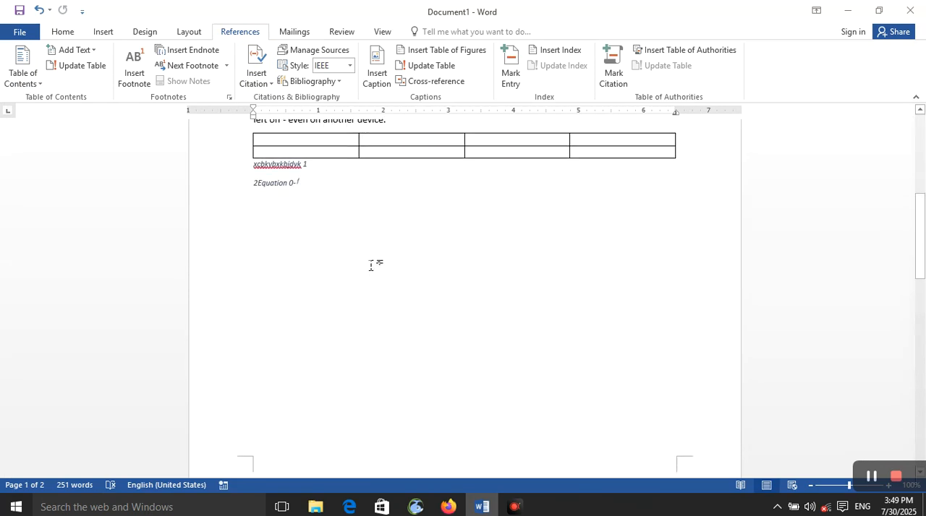
scroll(370, 266, "down", 5)
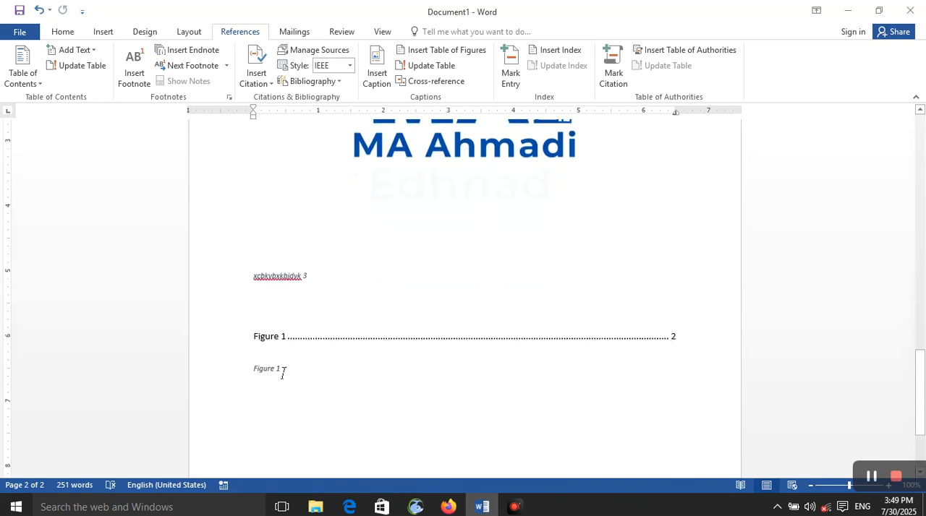
scroll(314, 348, "up", 10)
scroll(314, 352, "down", 10)
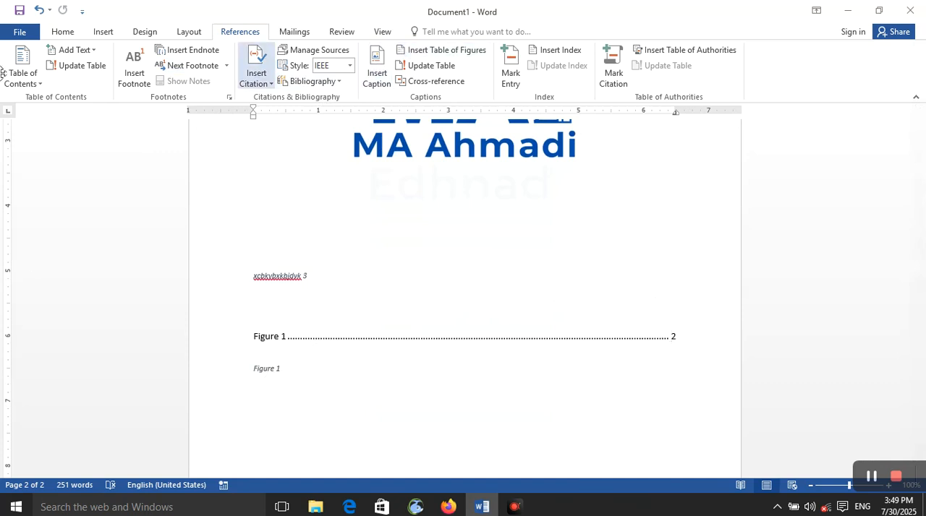
left_click(457, 52)
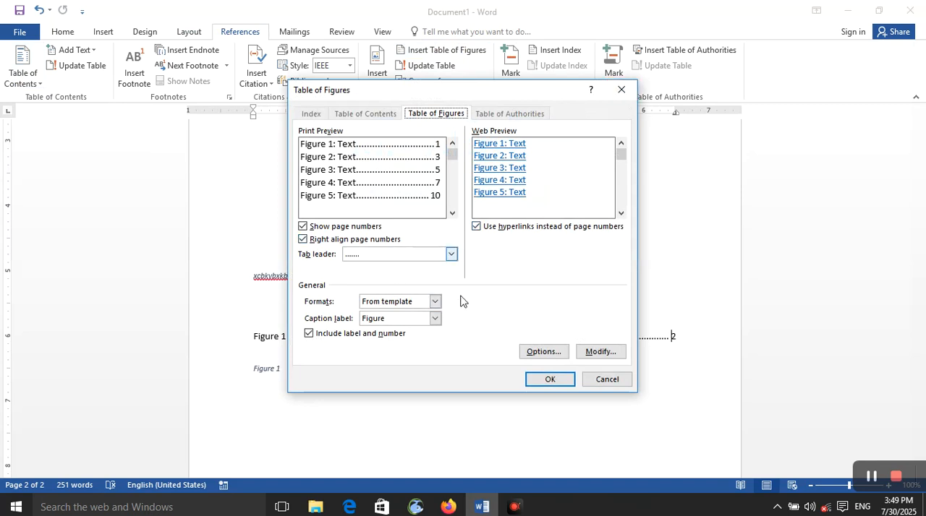
left_click(621, 89)
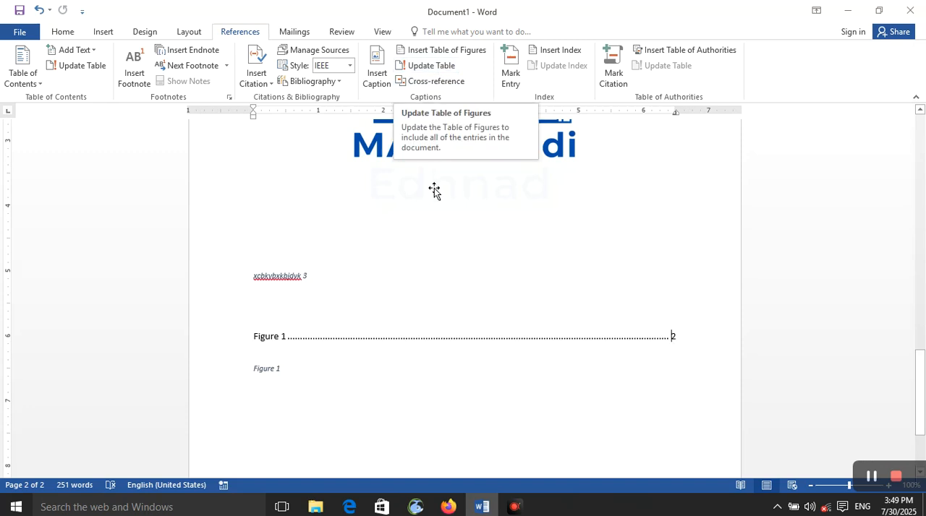
- Insert another Figure caption directly after the Figure 1 caption below the table of figures
left_click(439, 380)
left_click(384, 88)
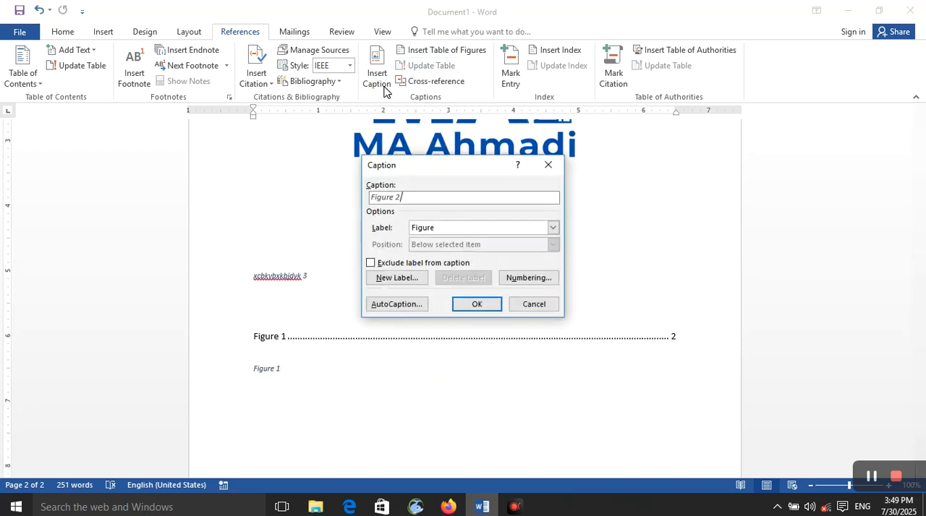
left_click(475, 307)
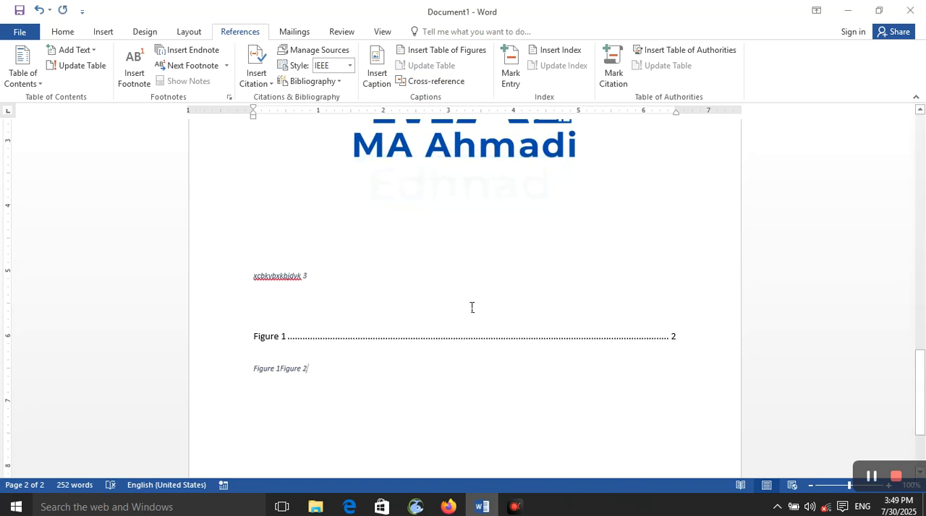
- Add a page break after the last Figure caption and insert a Table caption on the new page
scroll(435, 304, "down", 2)
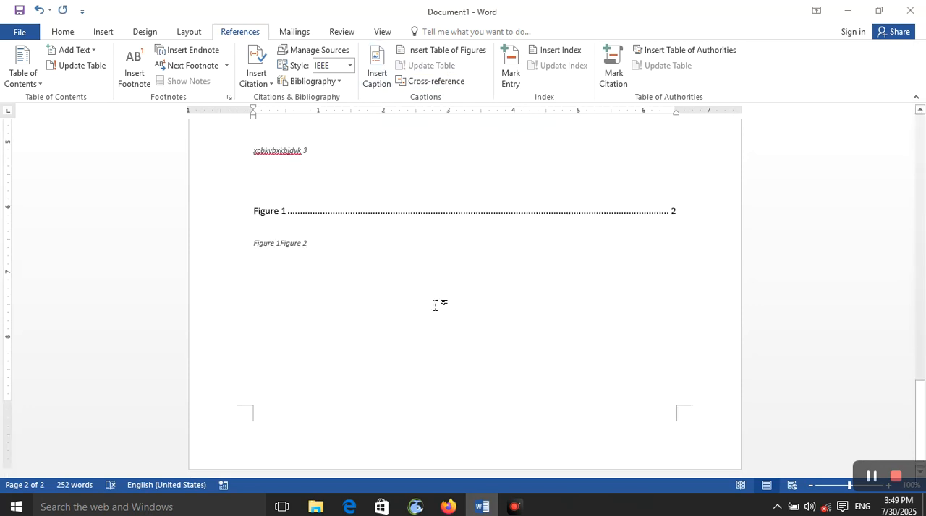
key("ctrl+Return")
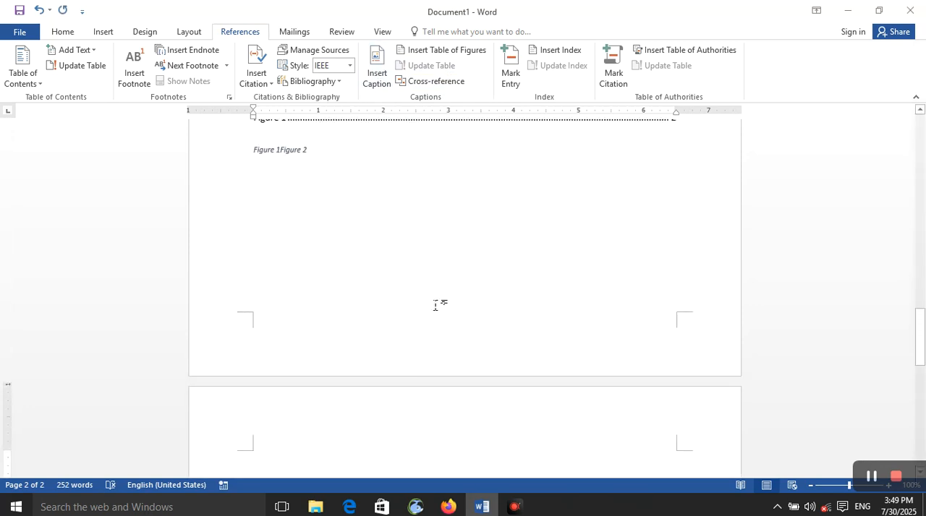
left_click(382, 78)
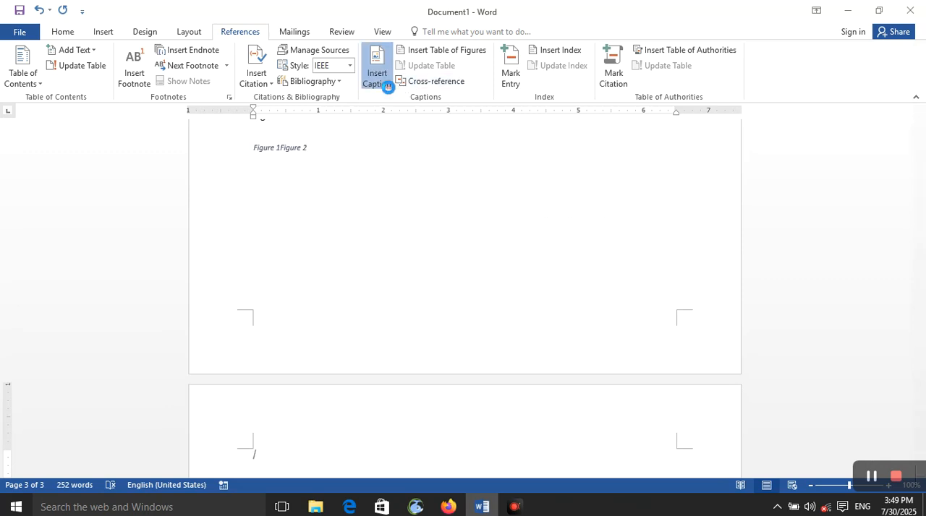
left_click(486, 230)
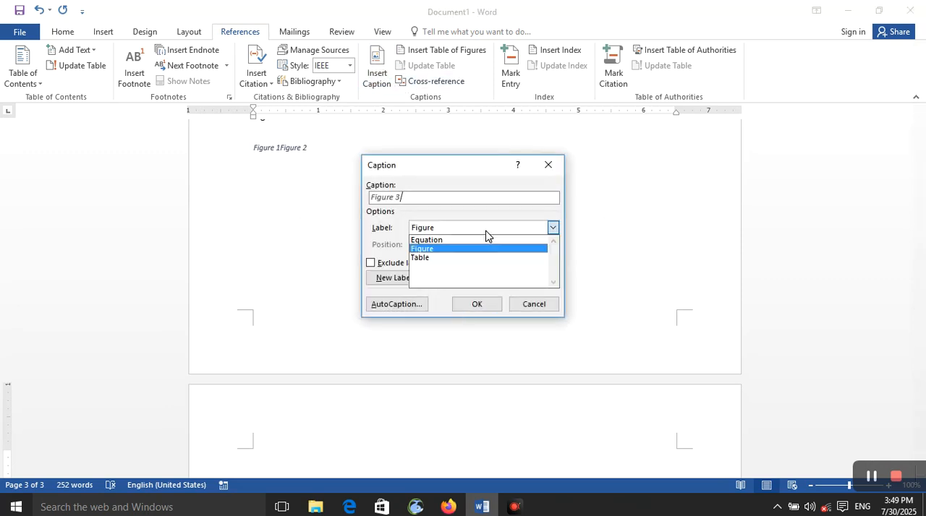
left_click(484, 257)
left_click(477, 304)
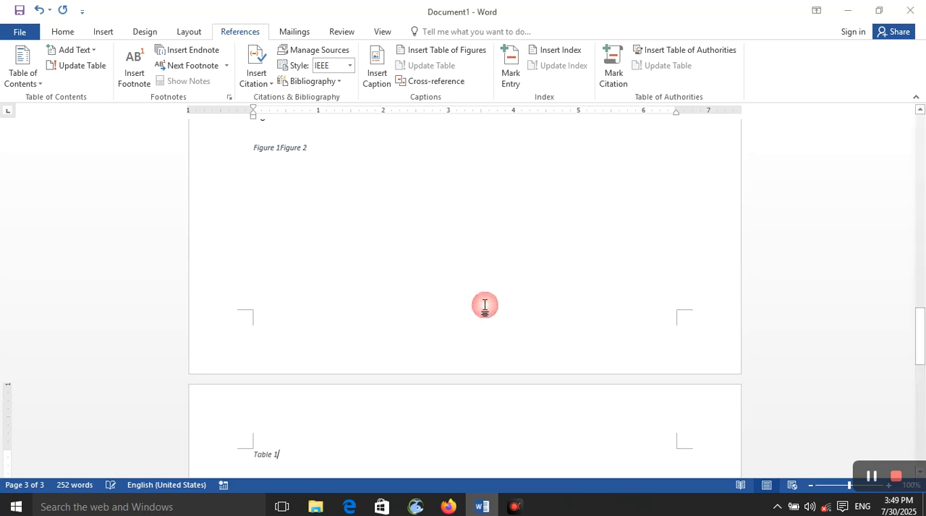
- Update the entire table of figures on page 2
scroll(392, 366, "up", 5)
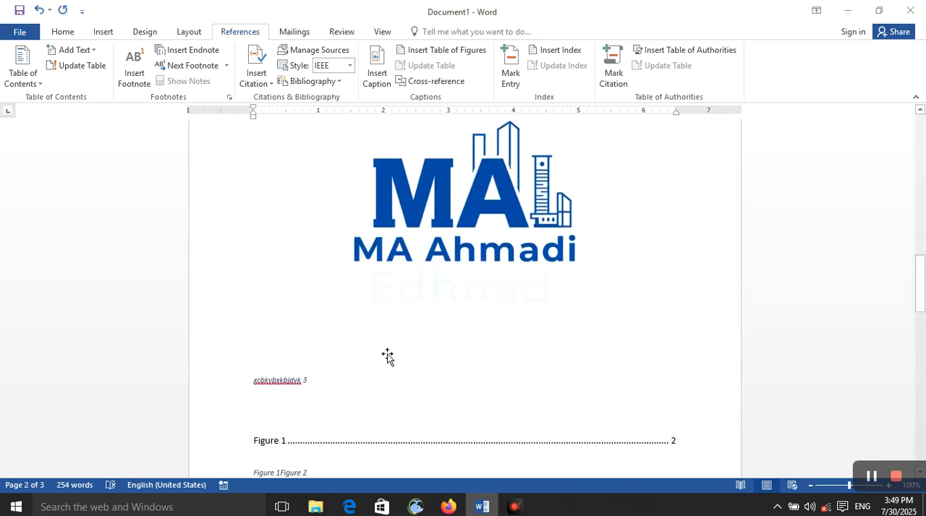
left_click(442, 51)
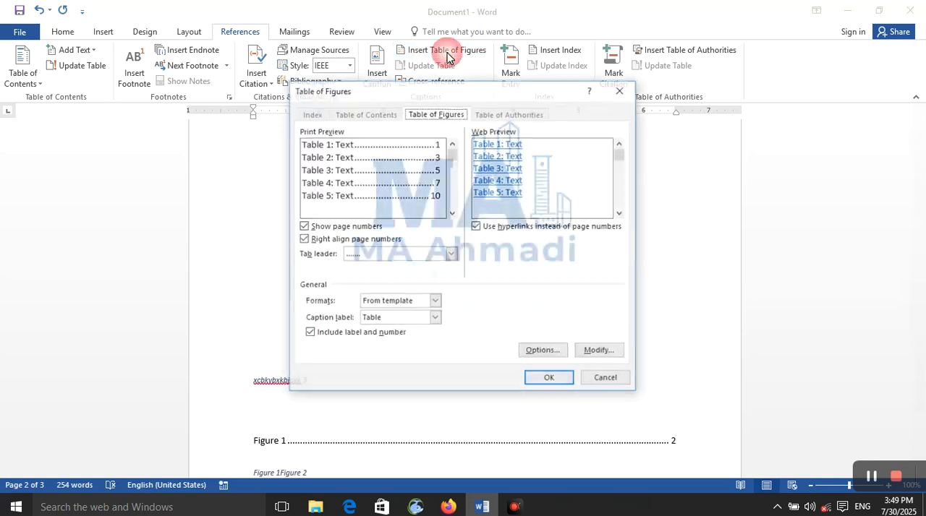
left_click(621, 89)
left_click(445, 350)
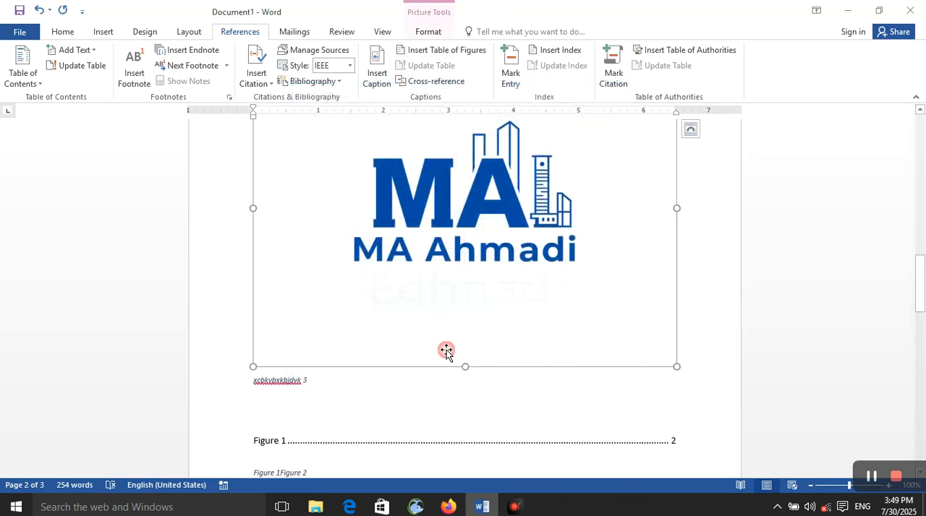
left_click(482, 439)
left_click(434, 66)
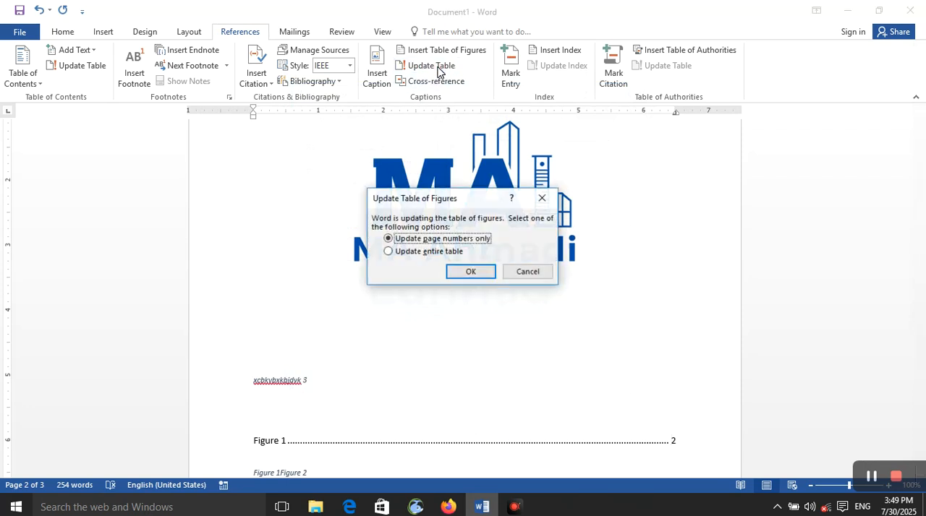
left_click(443, 253)
left_click(452, 273)
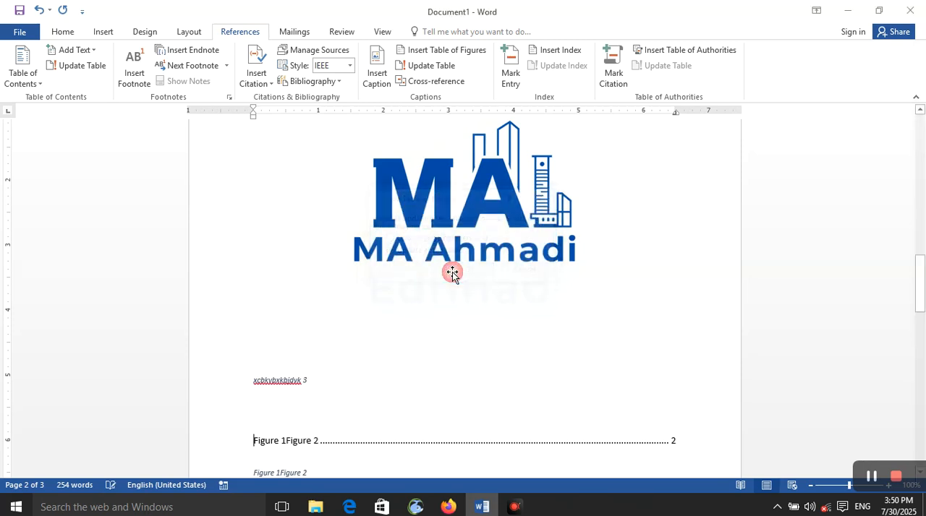
- Insert a hyperlinked cross-reference to the heading text "Computer" at the start of the table of figures entry
scroll(453, 272, "down", 11)
scroll(439, 277, "up", 11)
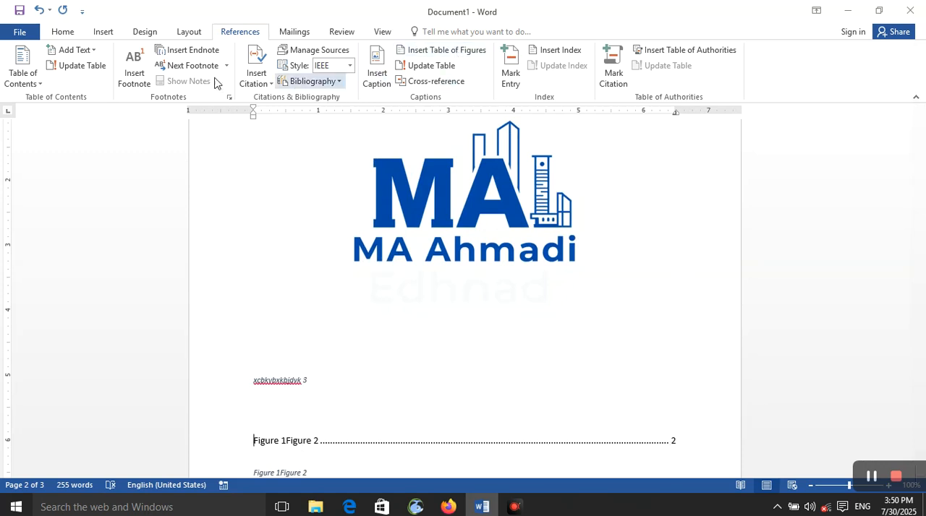
left_click(440, 86)
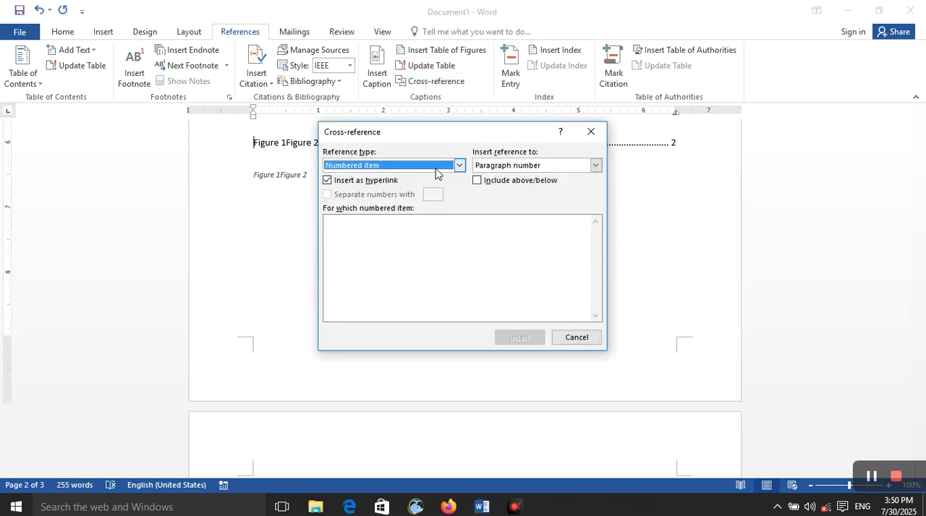
left_click(459, 165)
left_click(449, 187)
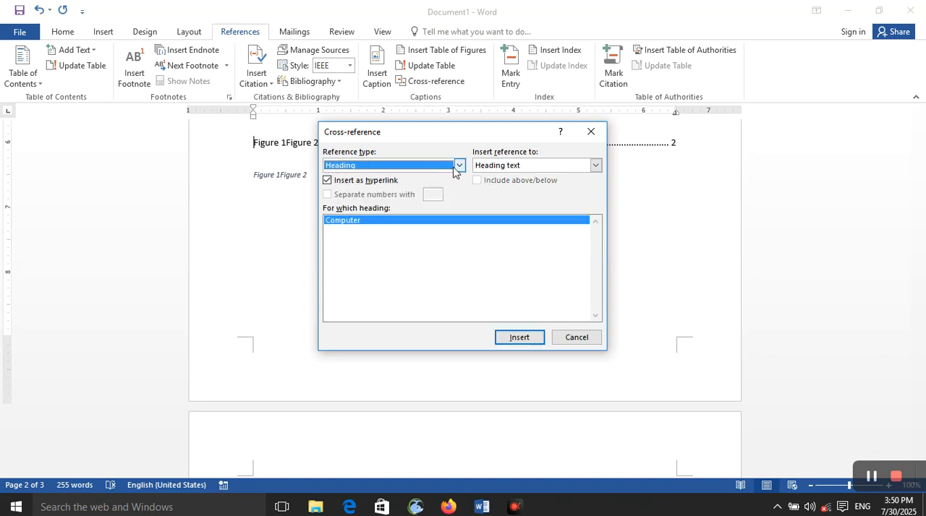
left_click(433, 222)
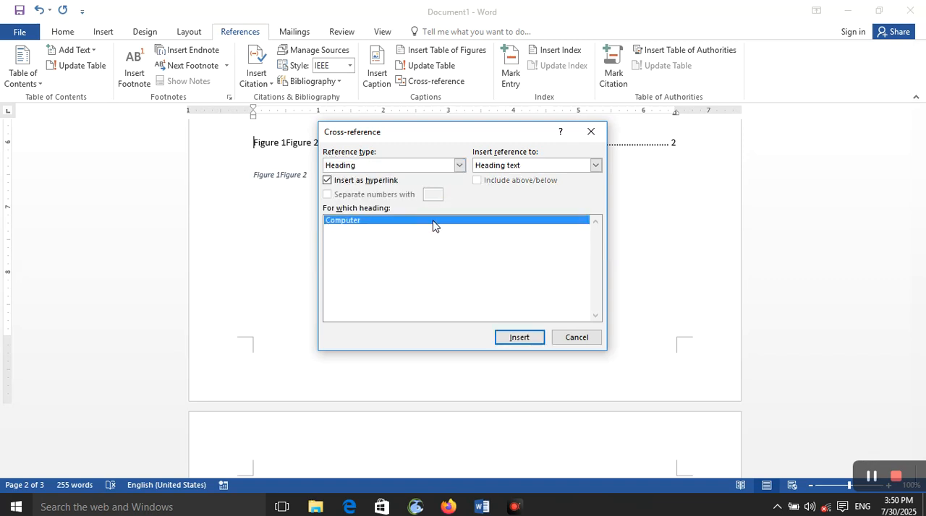
left_click(510, 343)
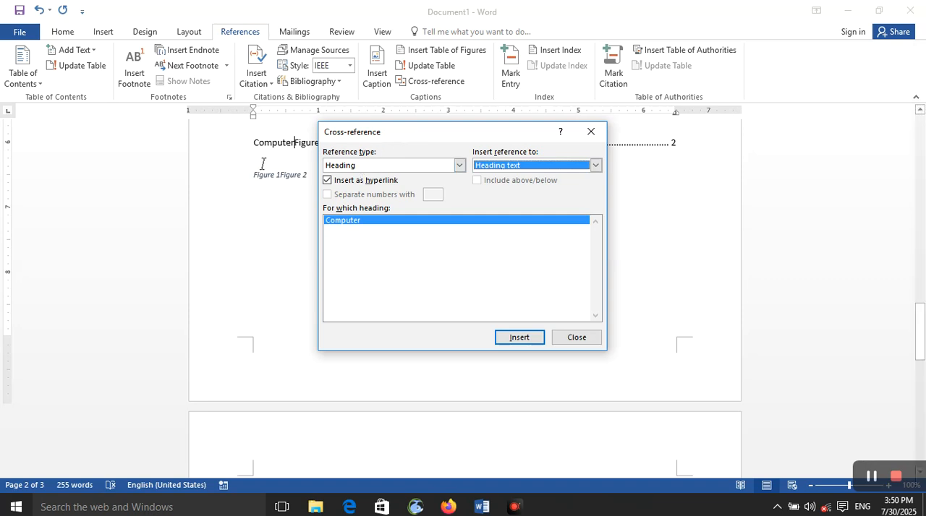
- Look through the Endnote and Bookmark reference types for cross-references, and close the dialog without inserting another one
left_click(459, 165)
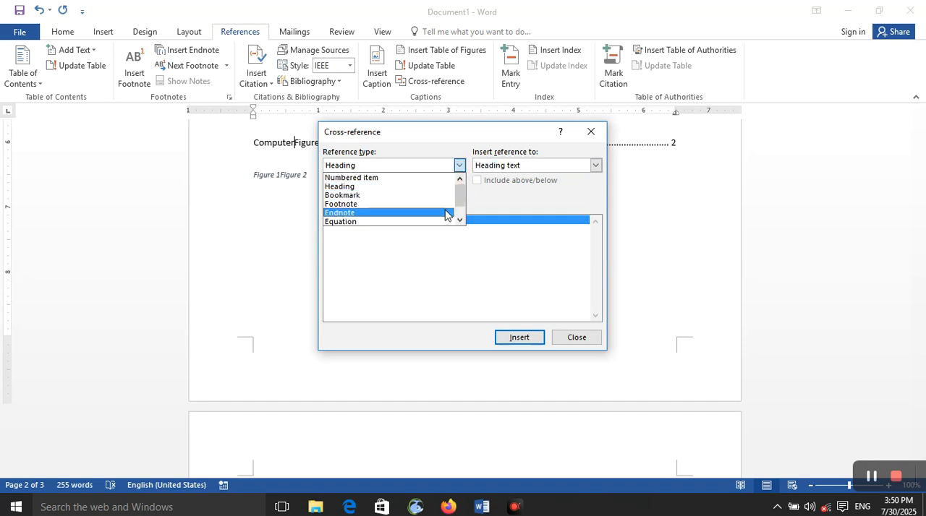
left_click(444, 213)
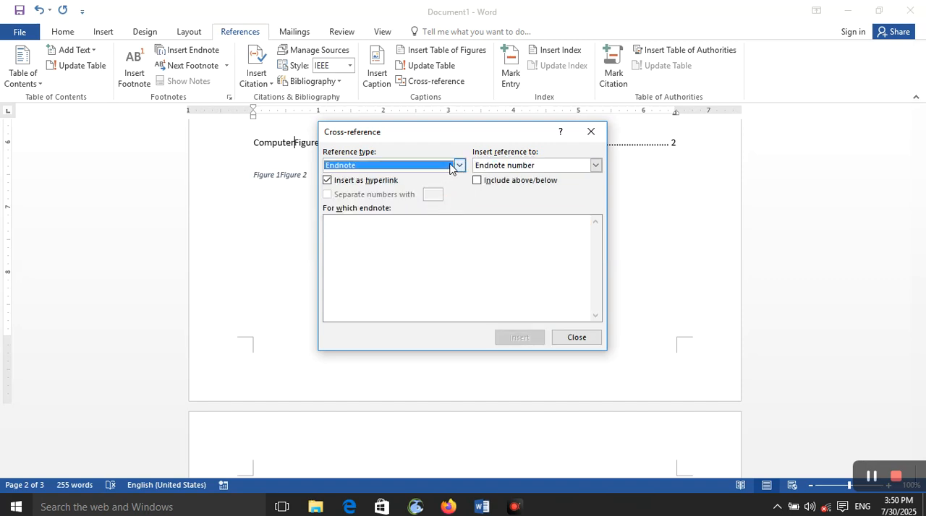
left_click(458, 165)
left_click(436, 198)
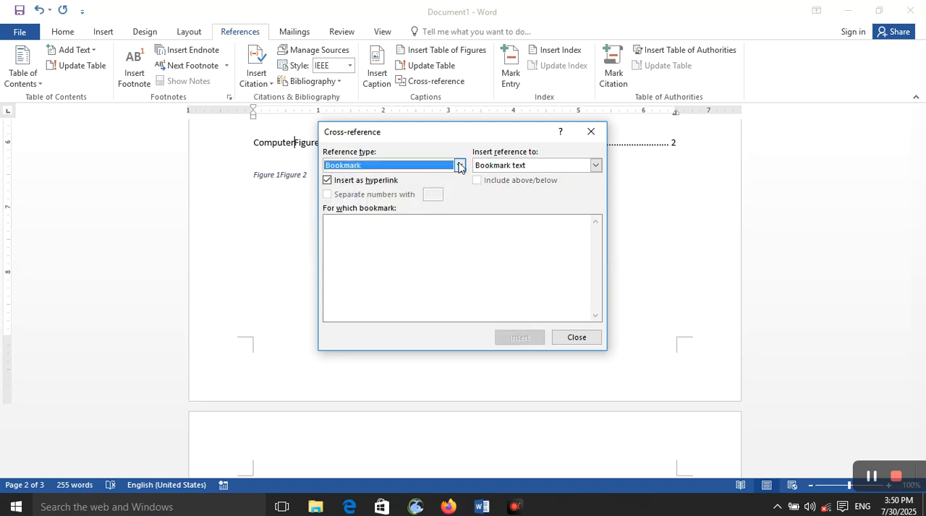
left_click(458, 164)
left_click(418, 290)
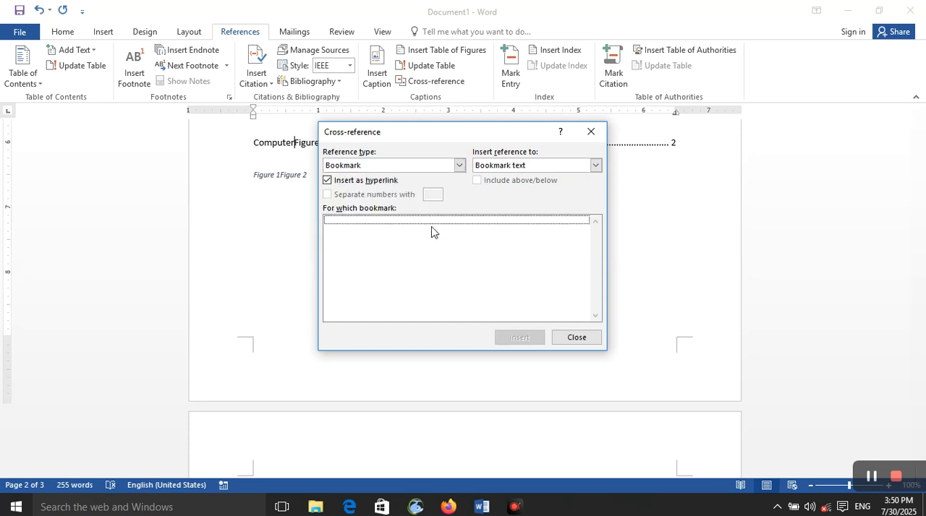
left_click(566, 339)
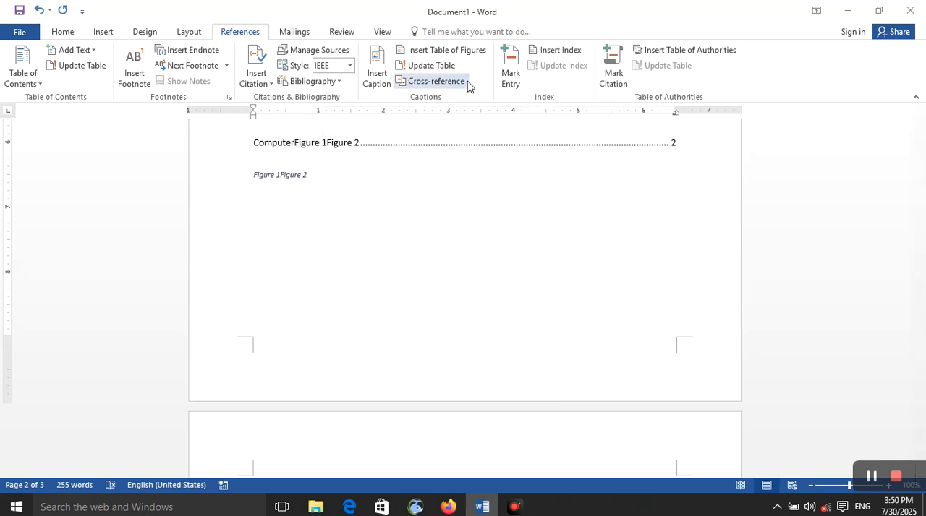